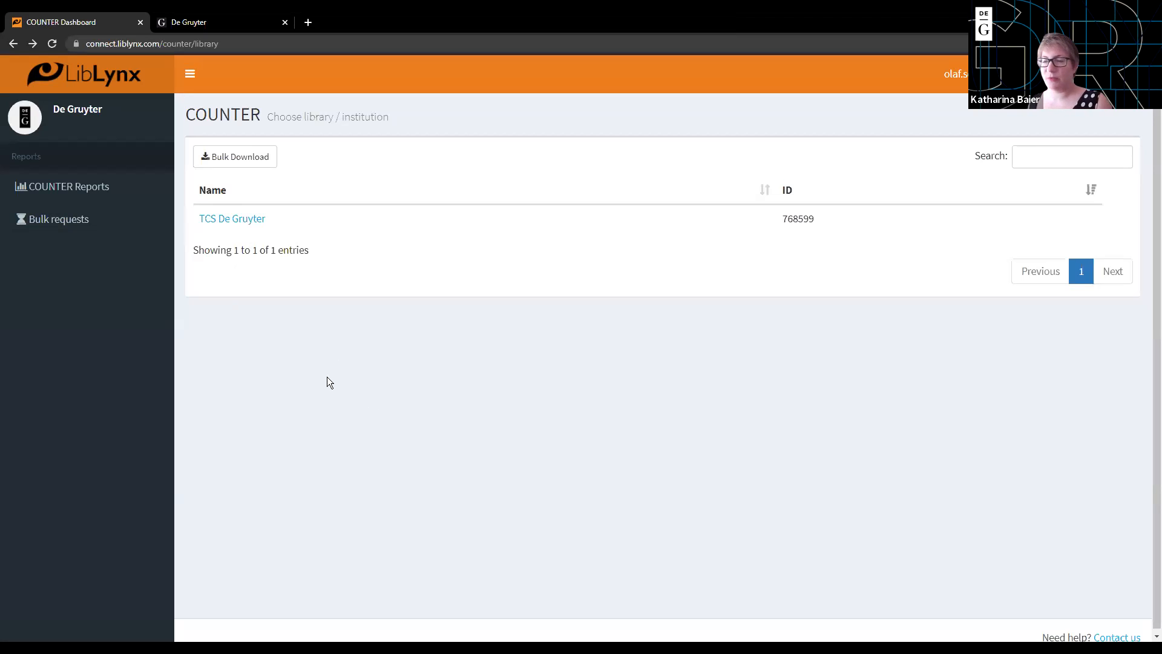
# - Open the COUNTER reports for TCS De Gruyter and display the COUNTER4 report BR2 - Book Report 2
pyautogui.click(240, 223)
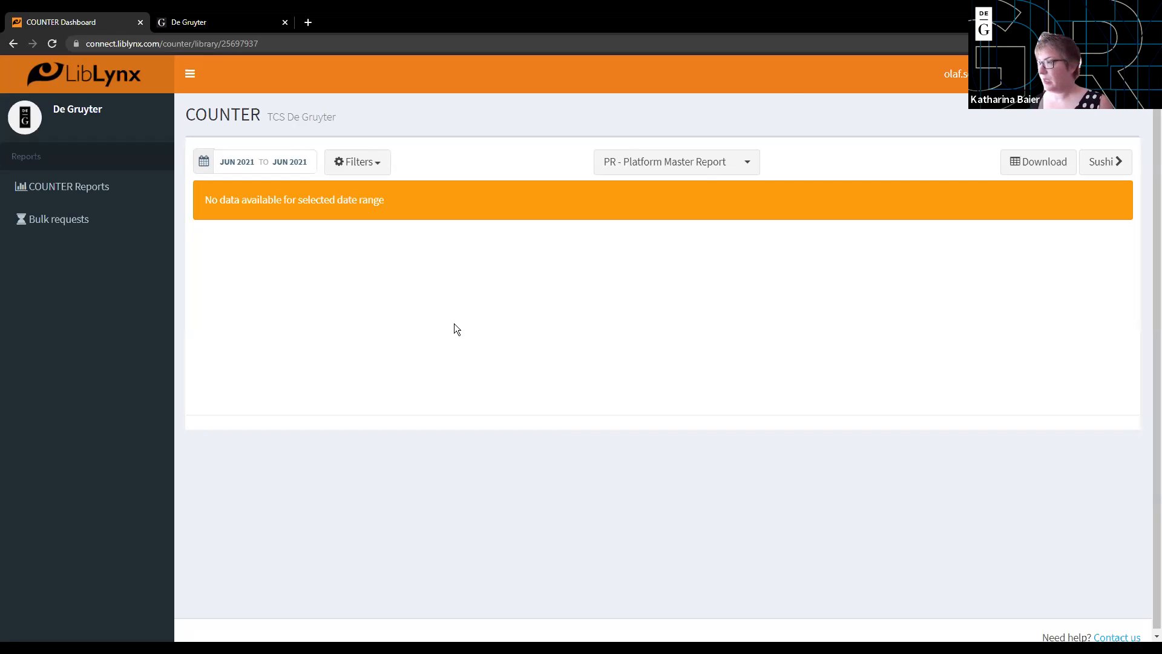
pyautogui.click(646, 162)
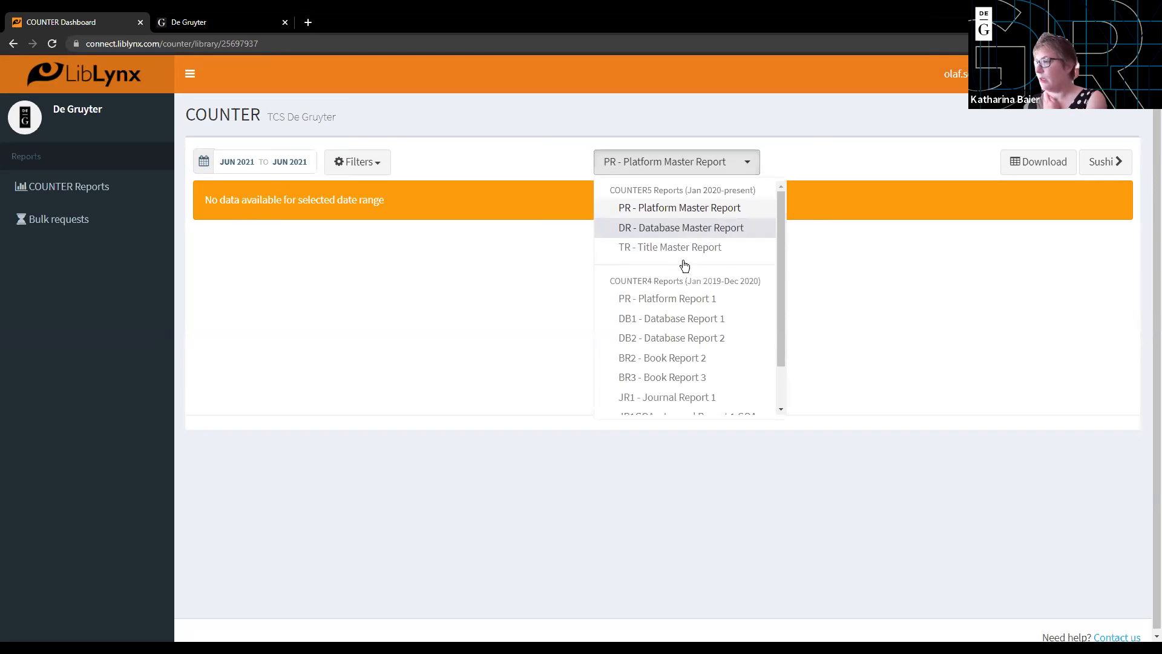
pyautogui.scroll(-1, 691, 302)
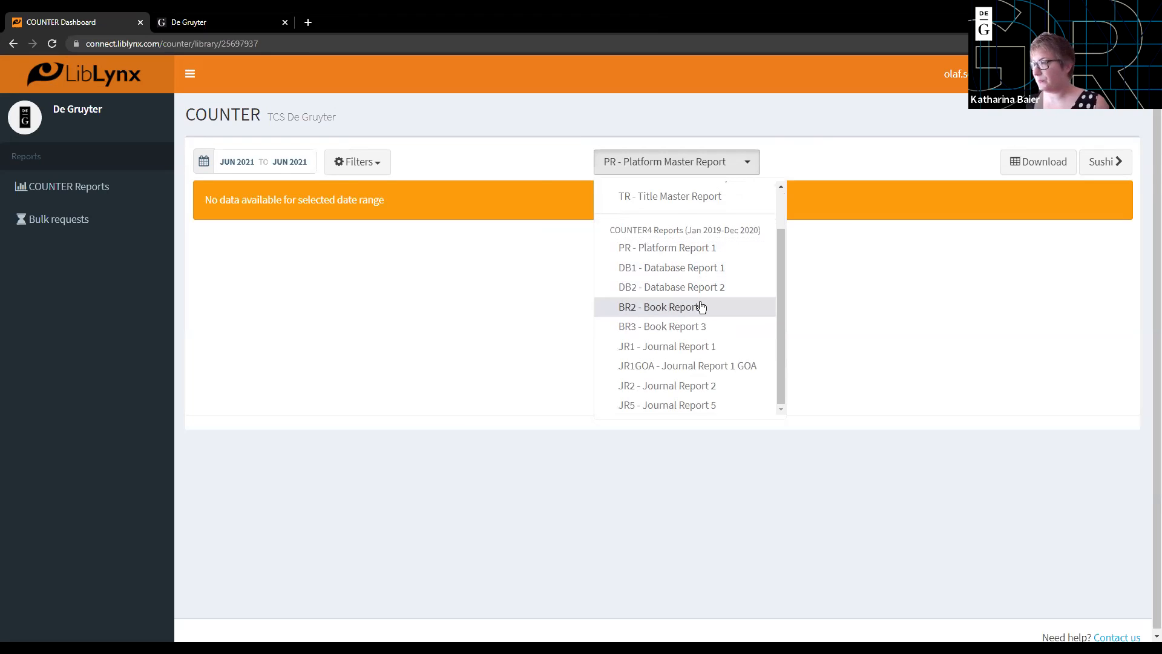
pyautogui.scroll(2, 701, 306)
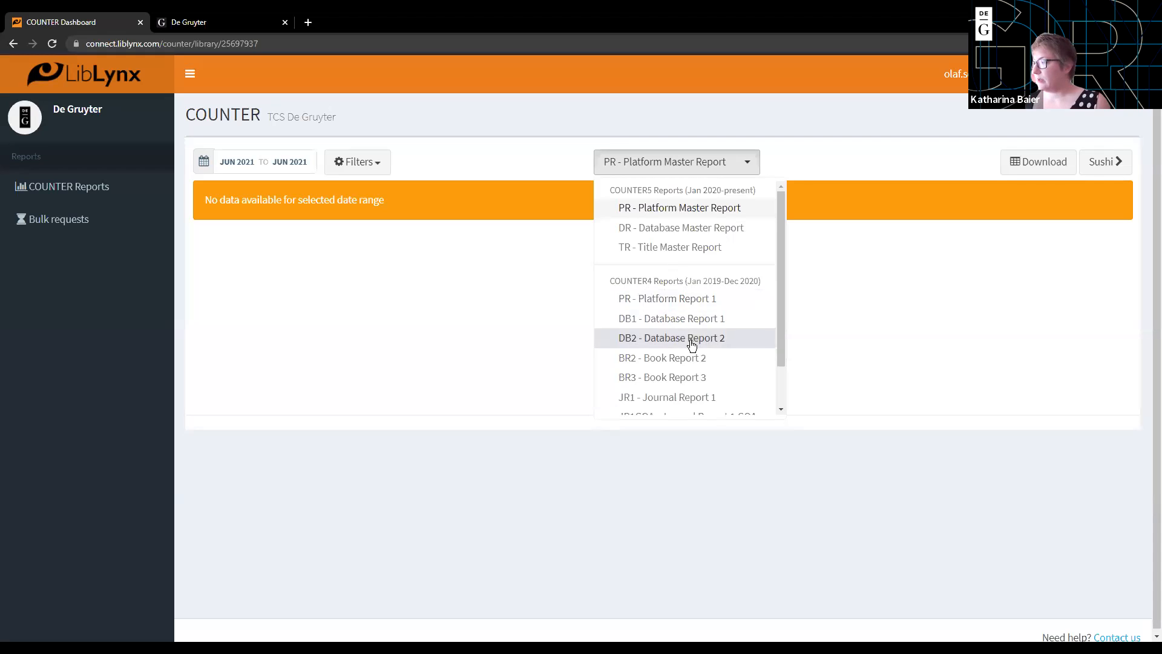
pyautogui.scroll(-1, 688, 327)
pyautogui.click(684, 307)
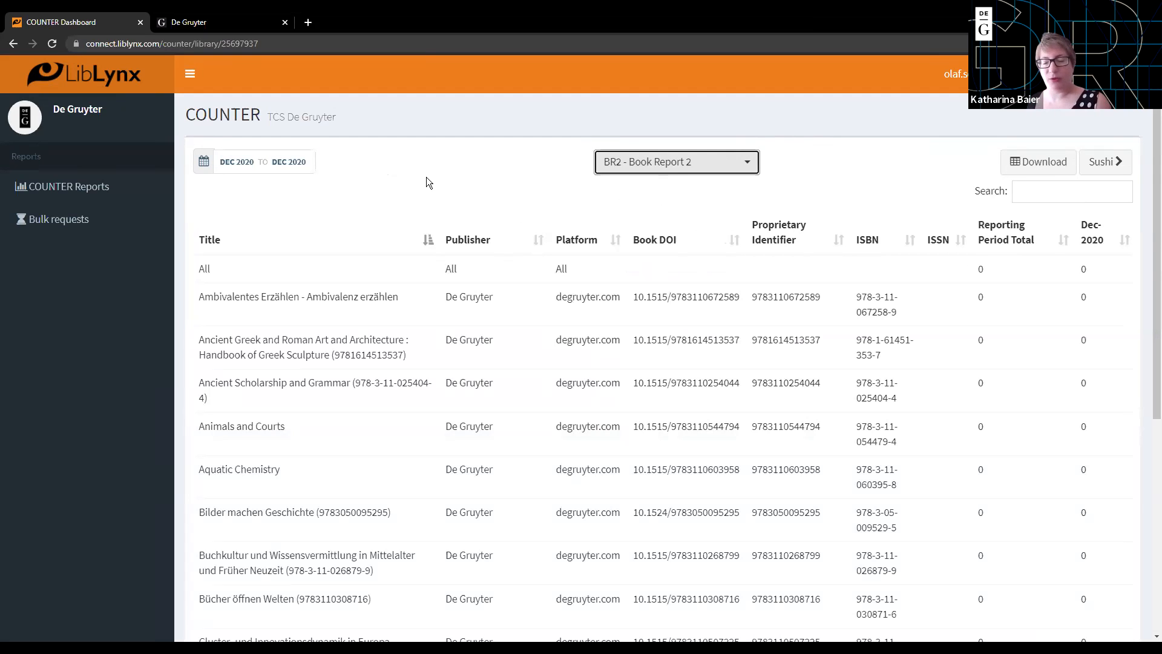
# - Set the Book Report 2 period to January 2019 through December 2020 and view the report
pyautogui.click(269, 164)
pyautogui.click(369, 209)
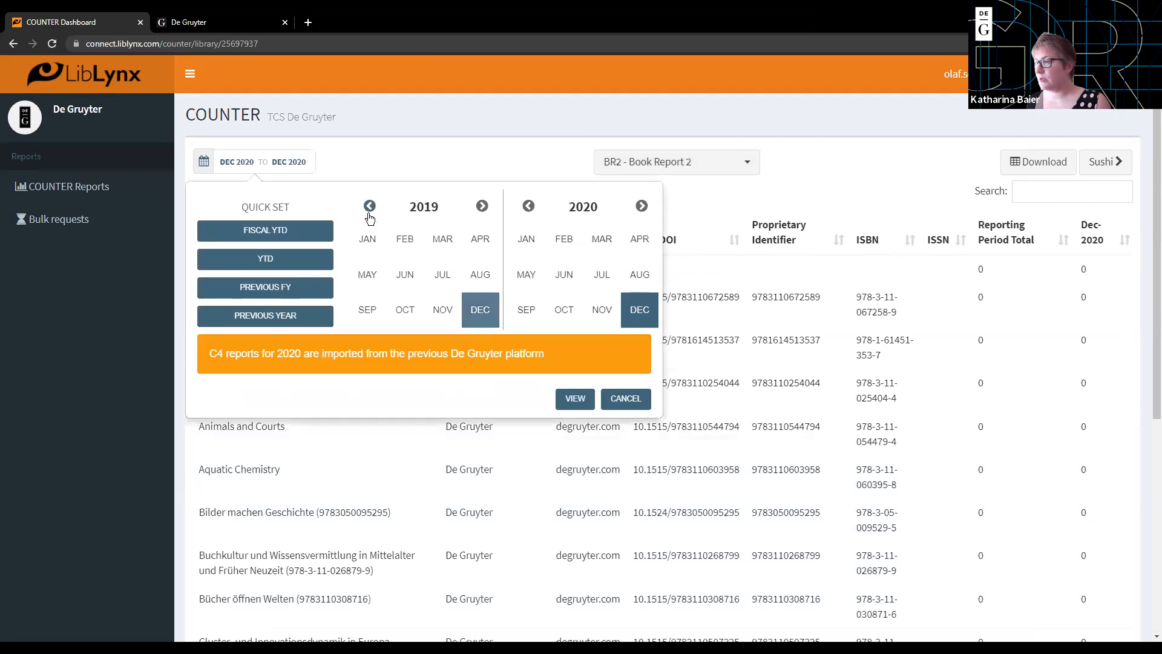
pyautogui.click(365, 237)
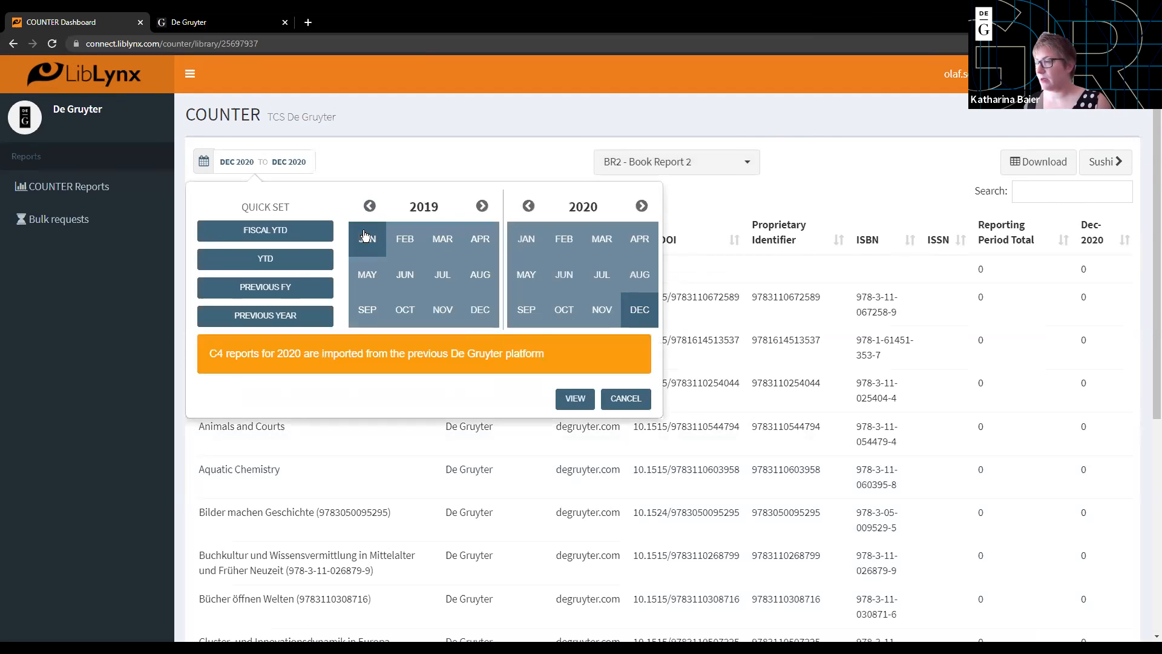
pyautogui.click(572, 400)
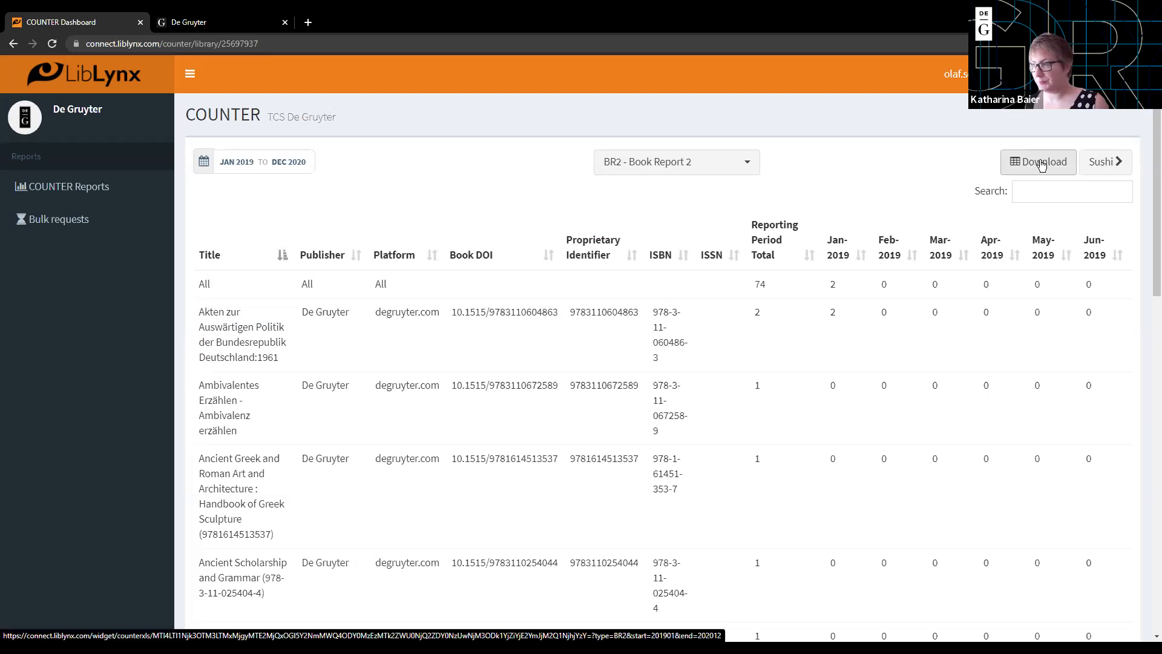
# - Switch to the TR - Title Master Report and filter its data types to Book only
pyautogui.click(651, 173)
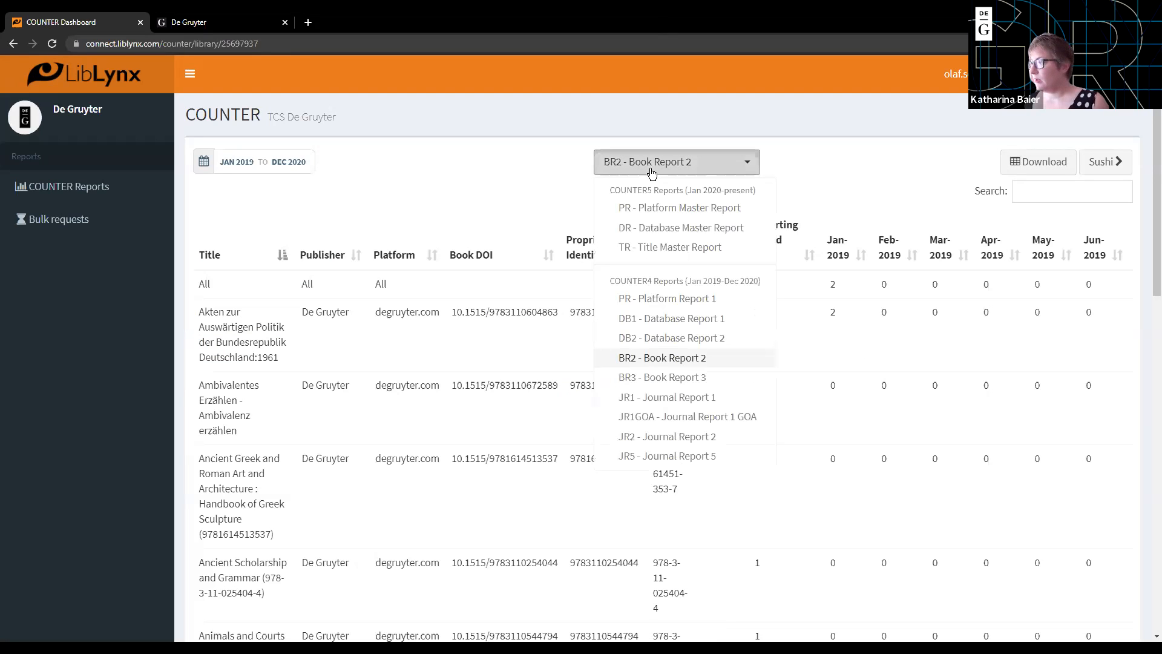
pyautogui.click(659, 249)
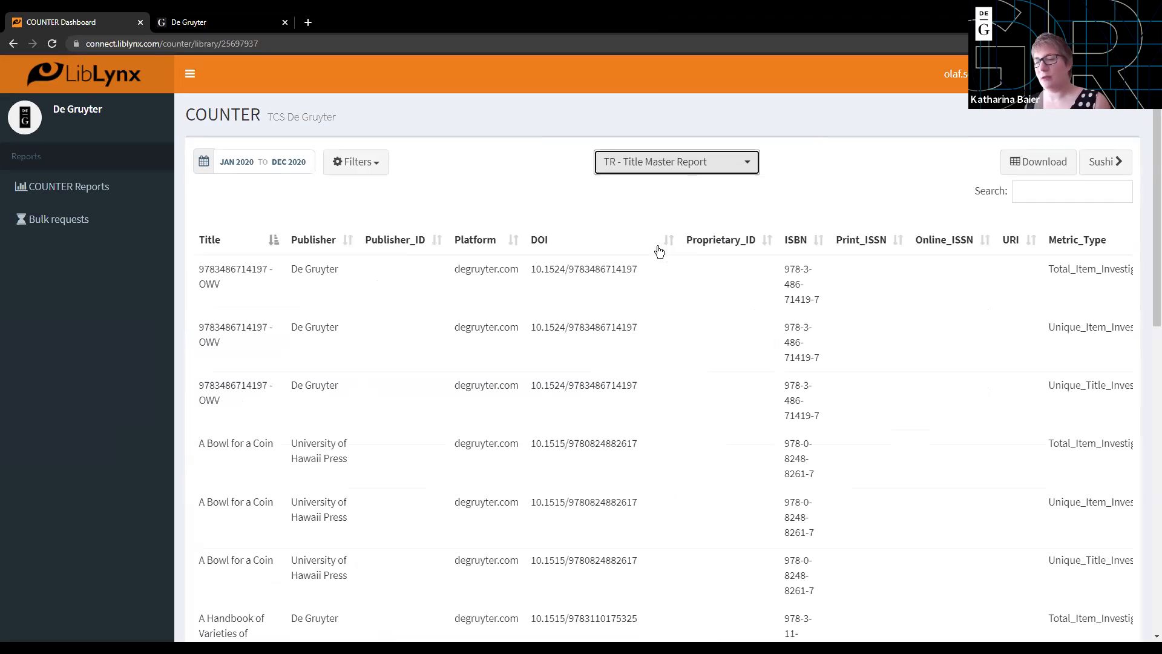
pyautogui.click(375, 162)
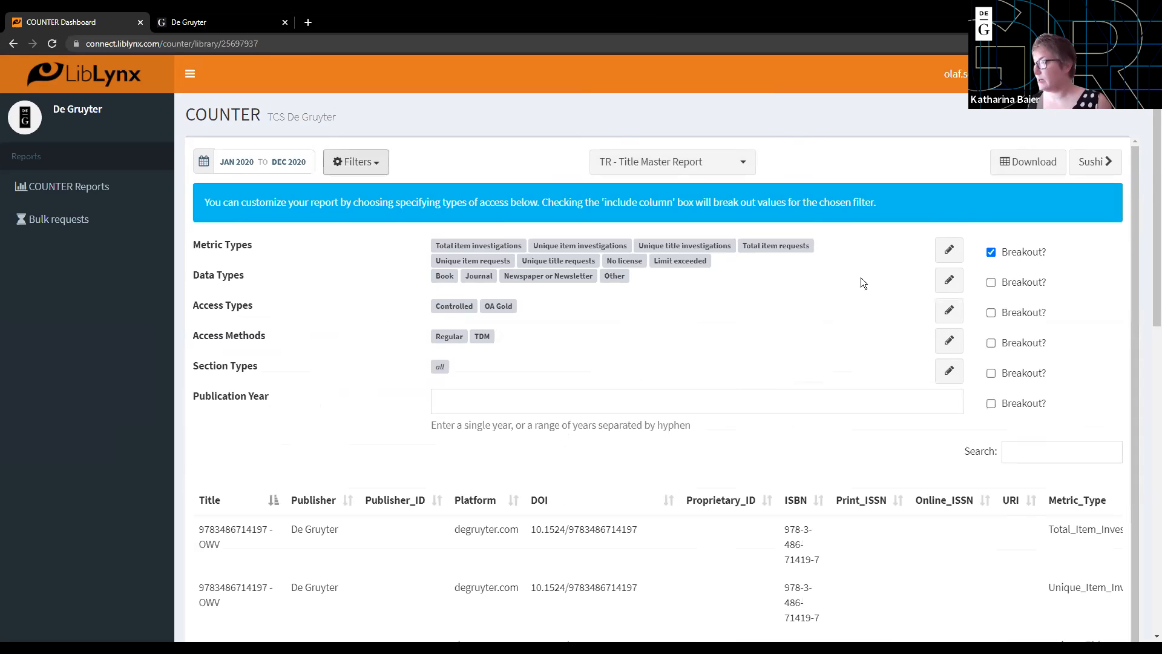
pyautogui.click(944, 283)
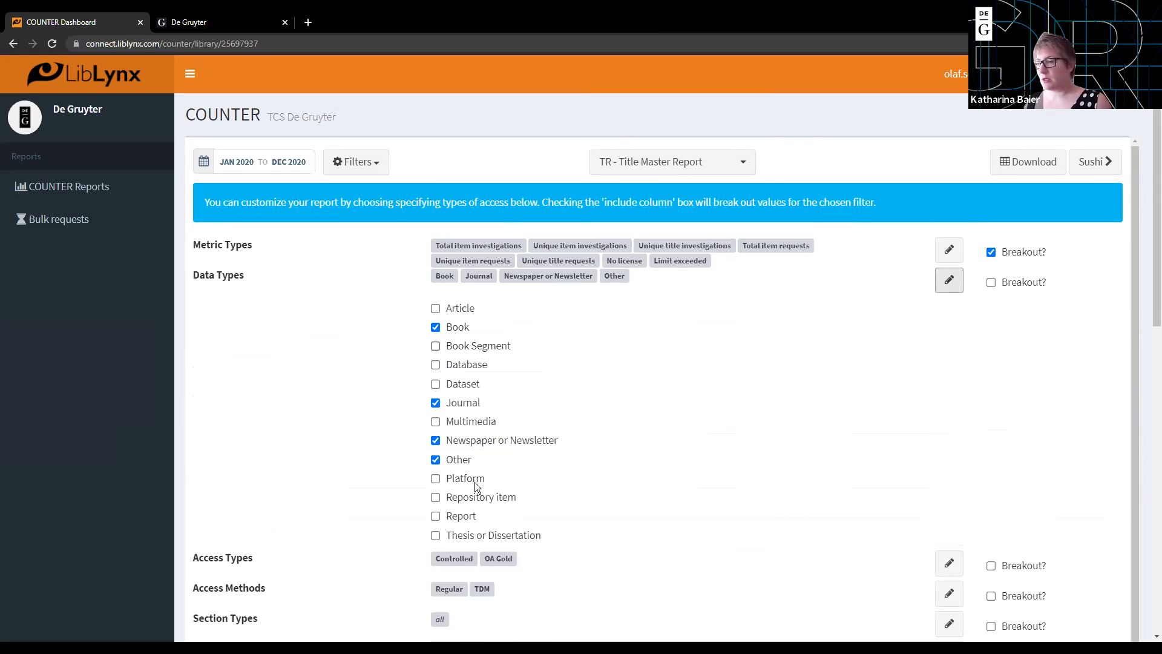
pyautogui.click(436, 460)
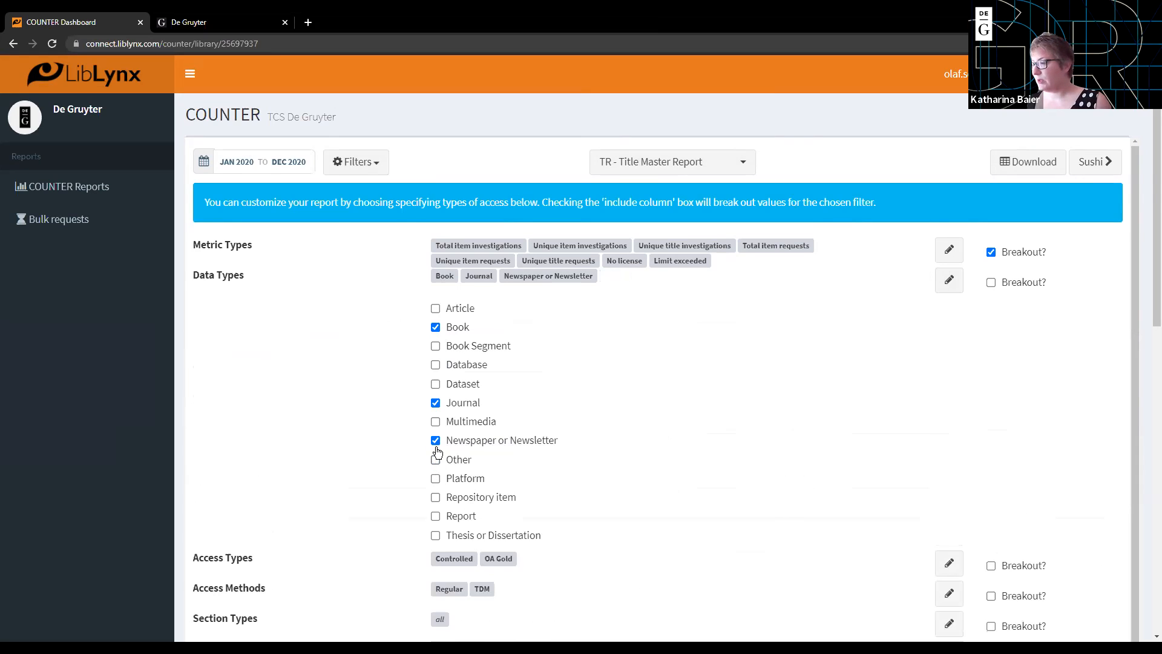
pyautogui.click(435, 441)
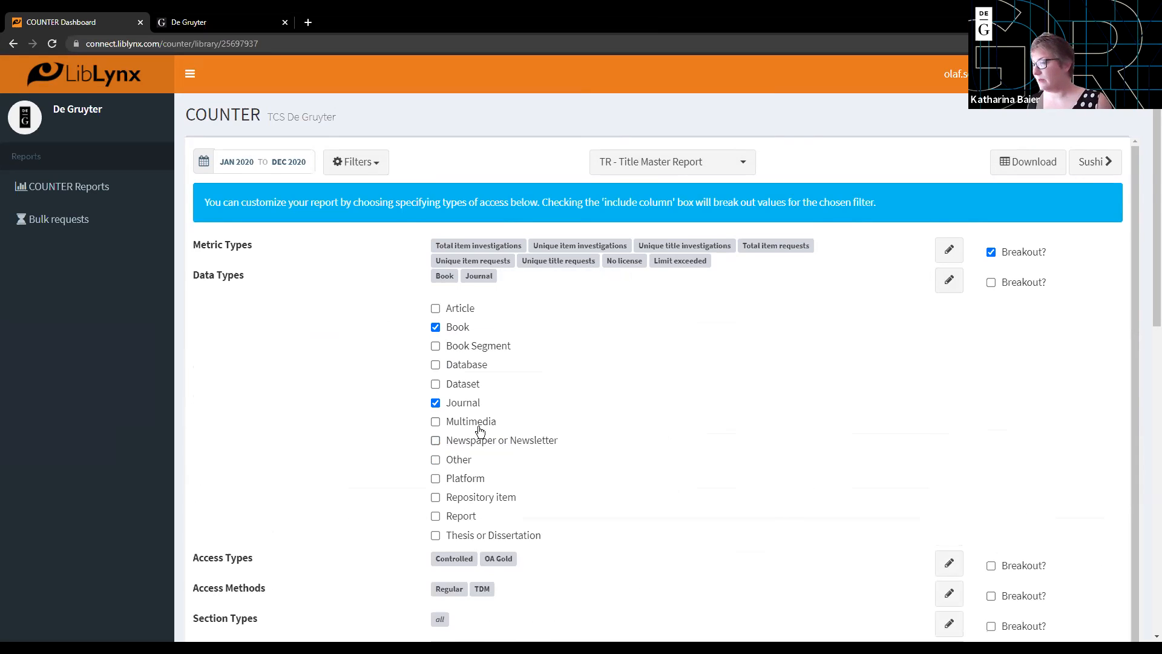
pyautogui.click(437, 402)
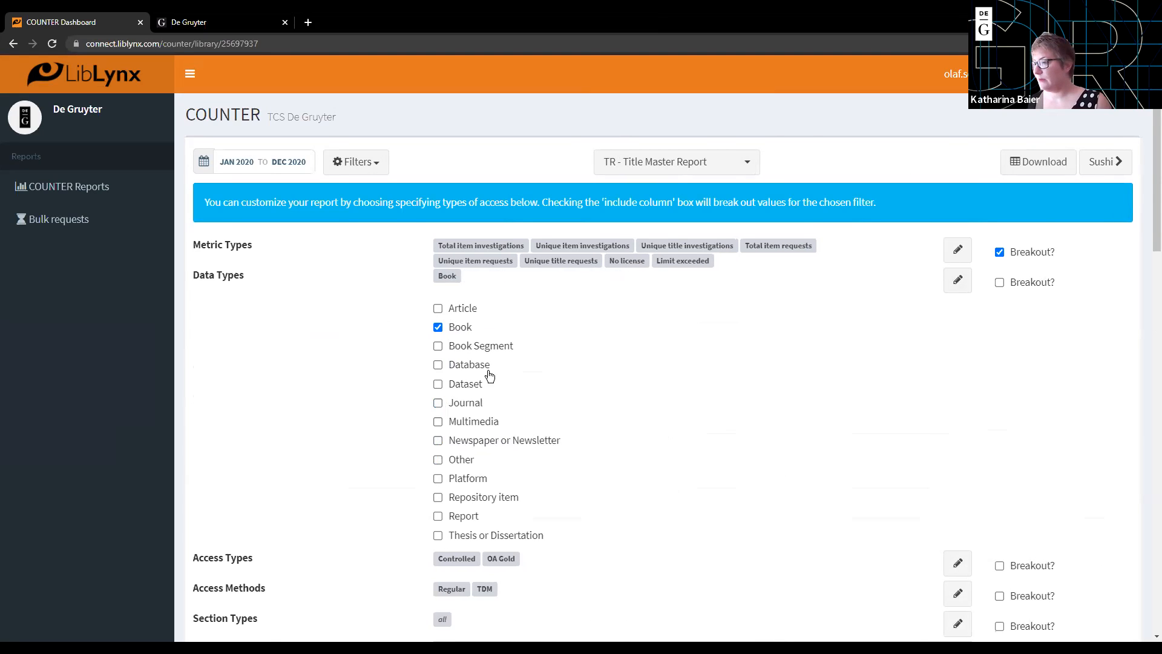
# - Restrict the Title Master Report's access types to Controlled by excluding OA Gold
pyautogui.scroll(-3, 782, 337)
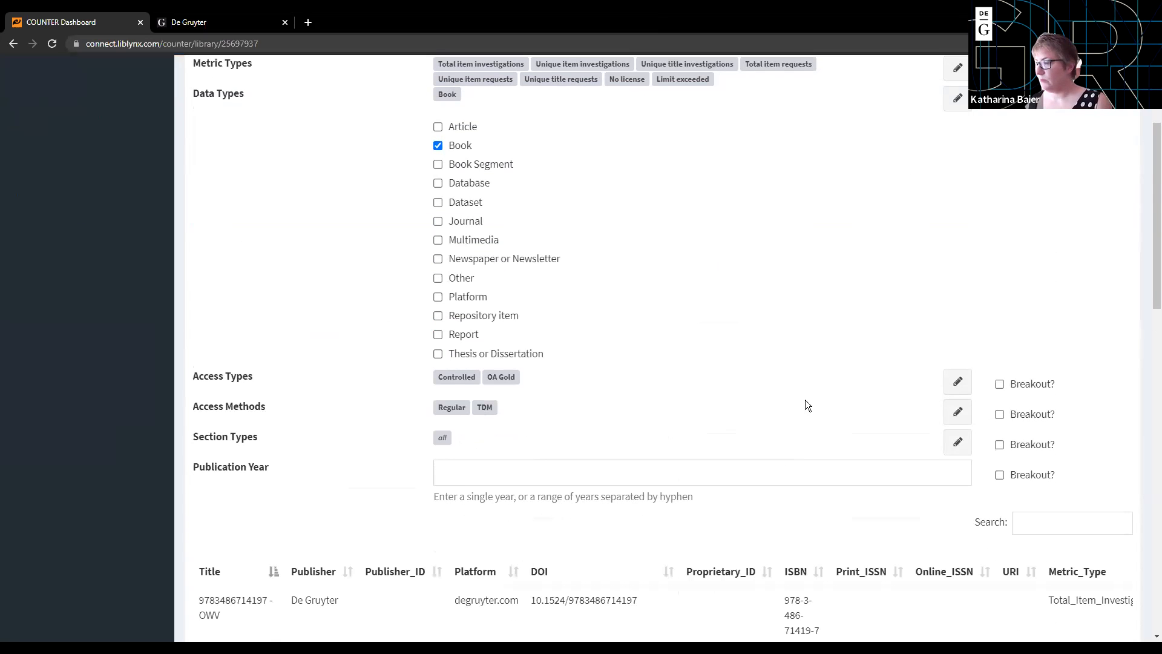
pyautogui.scroll(-1, 607, 612)
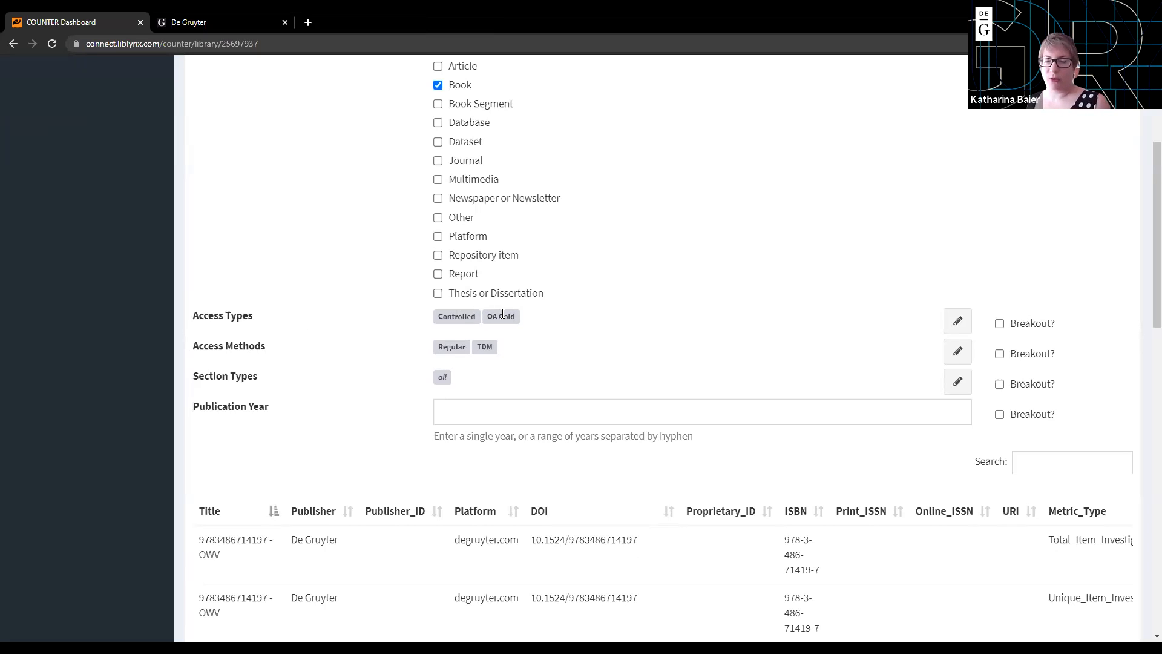
pyautogui.click(957, 321)
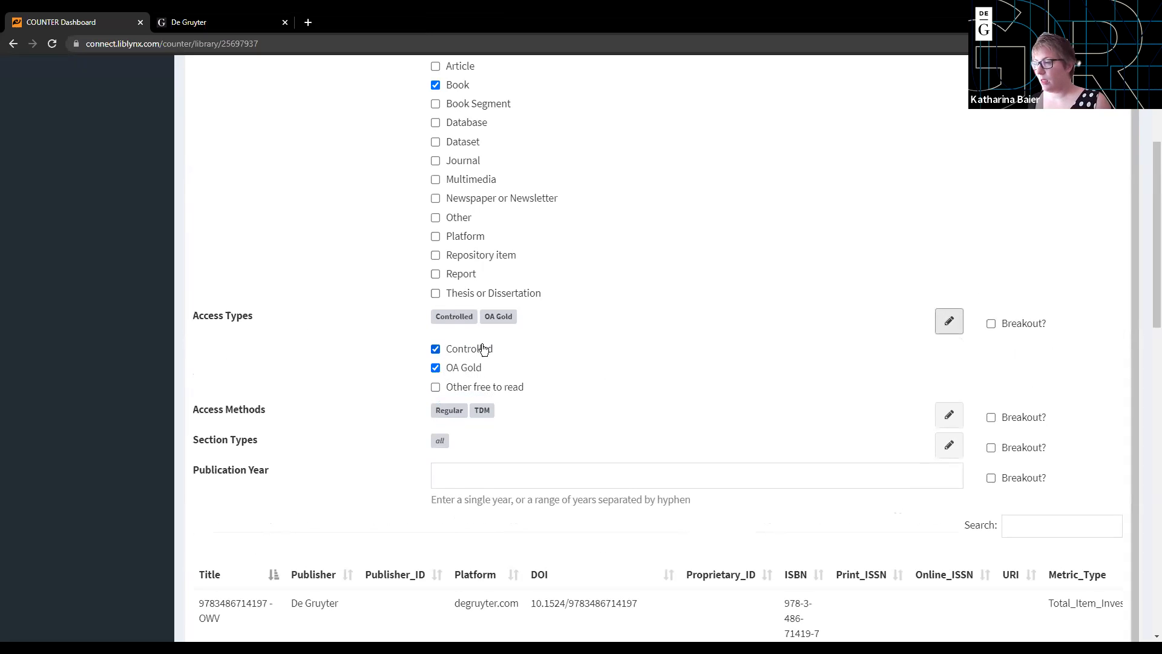
pyautogui.click(441, 361)
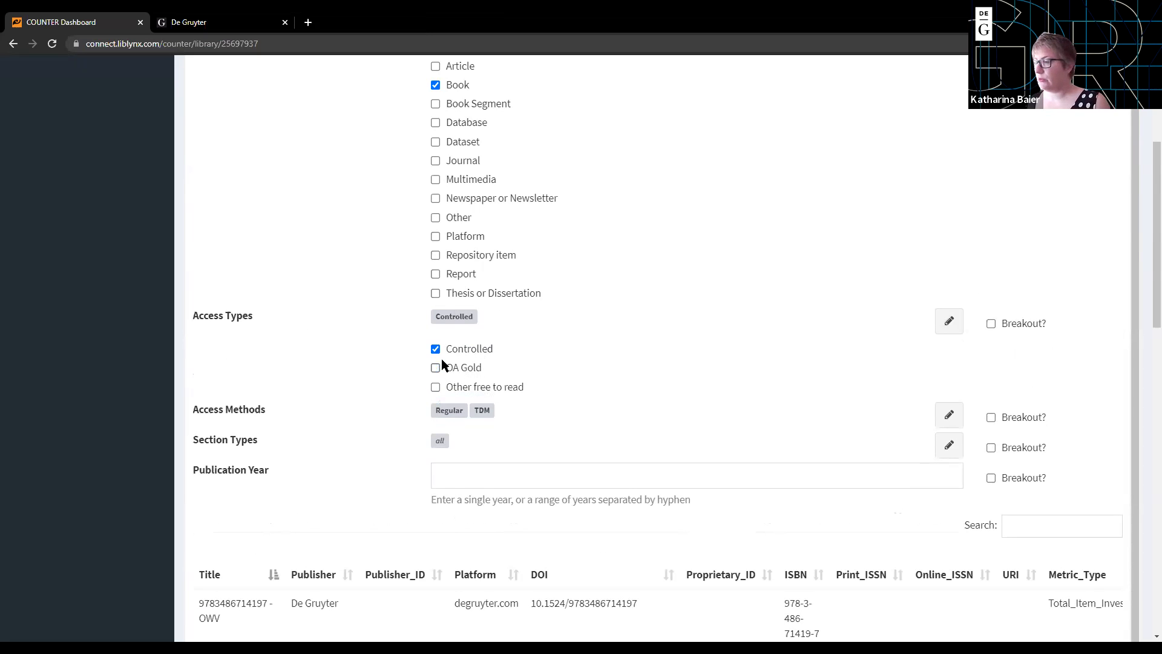
pyautogui.scroll(-1, 646, 518)
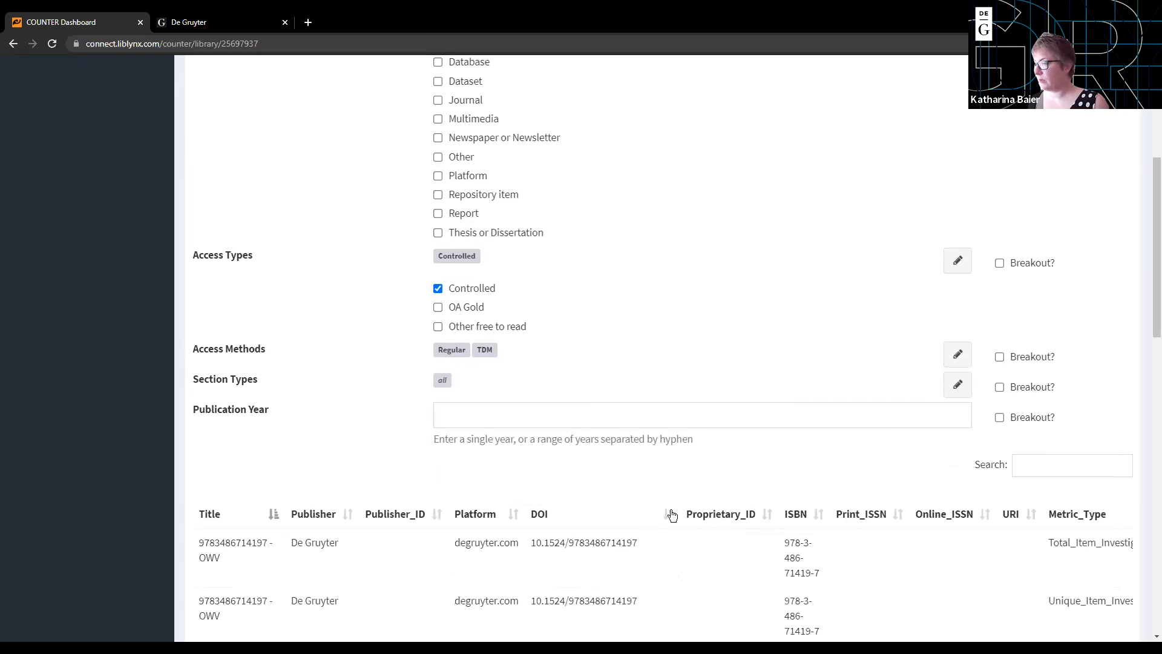
pyautogui.scroll(5, 672, 514)
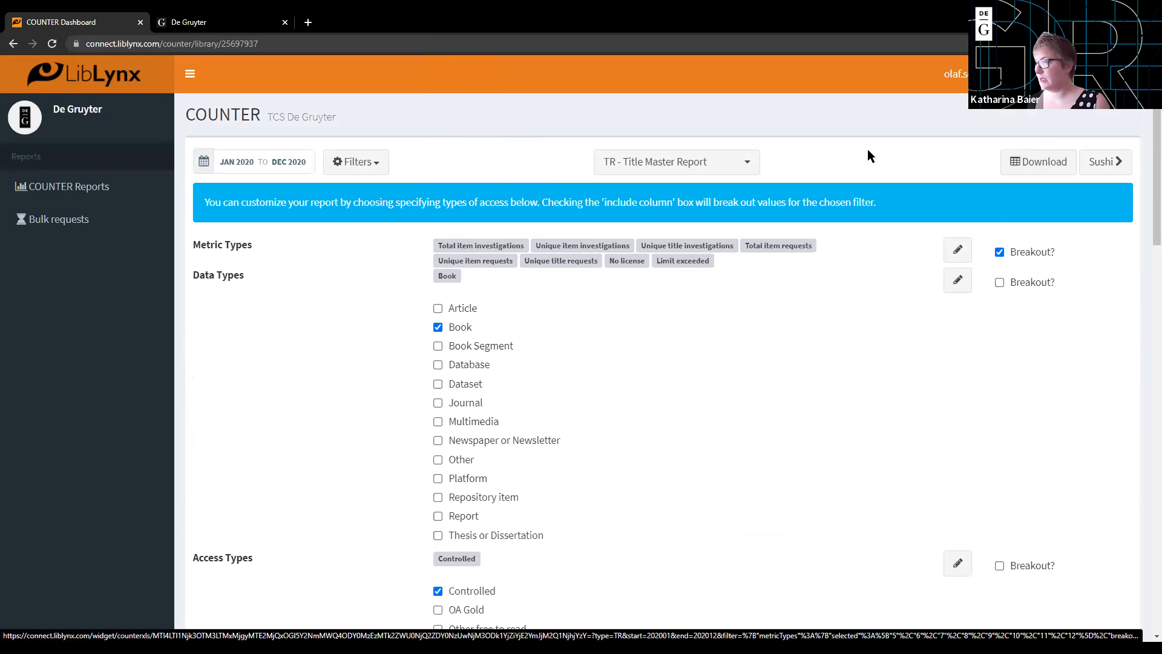
# - Set the Title Master Report period to the Fiscal YTD preset, January to June 2021
pyautogui.click(273, 163)
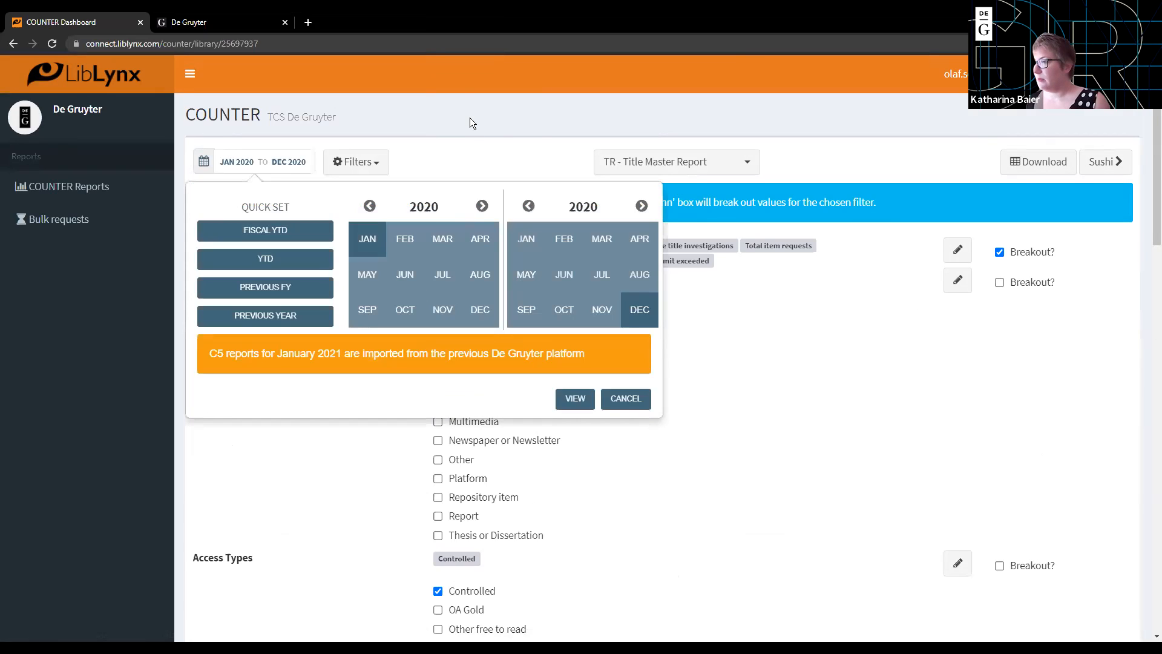
pyautogui.click(549, 150)
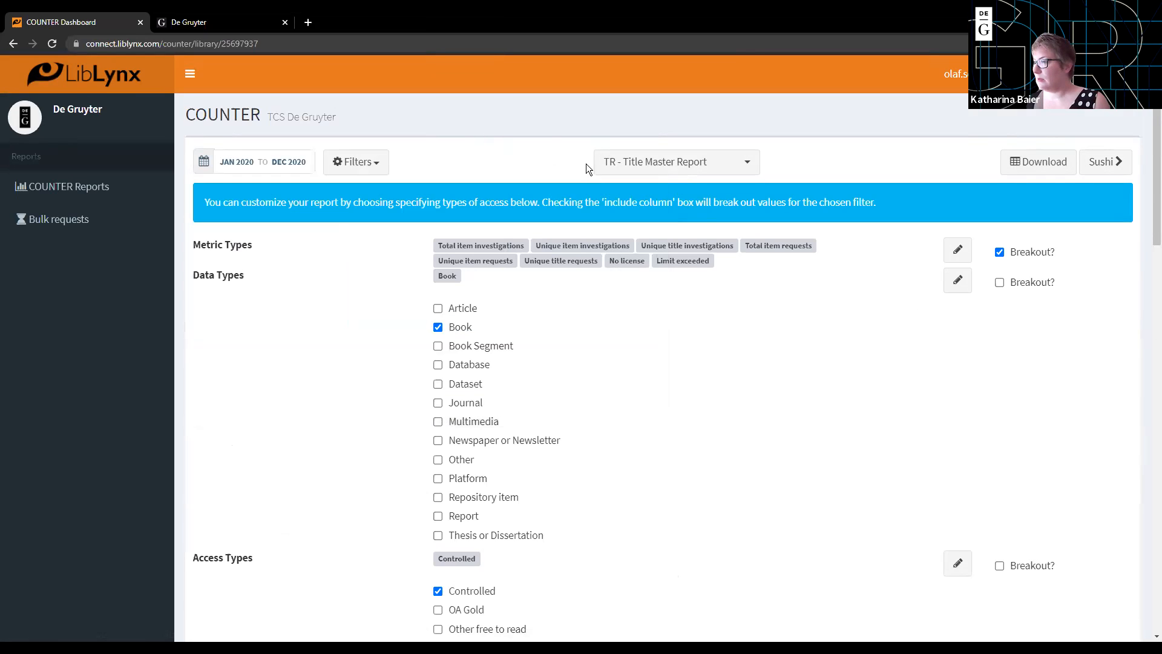
pyautogui.scroll(-4, 591, 353)
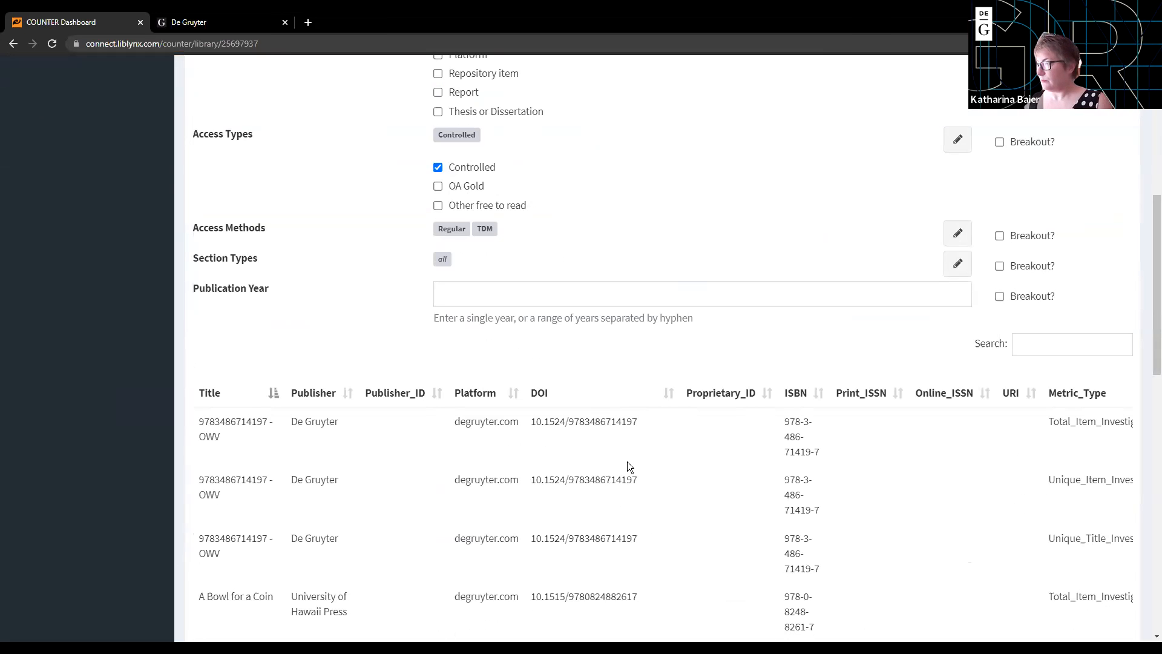
pyautogui.scroll(7, 627, 461)
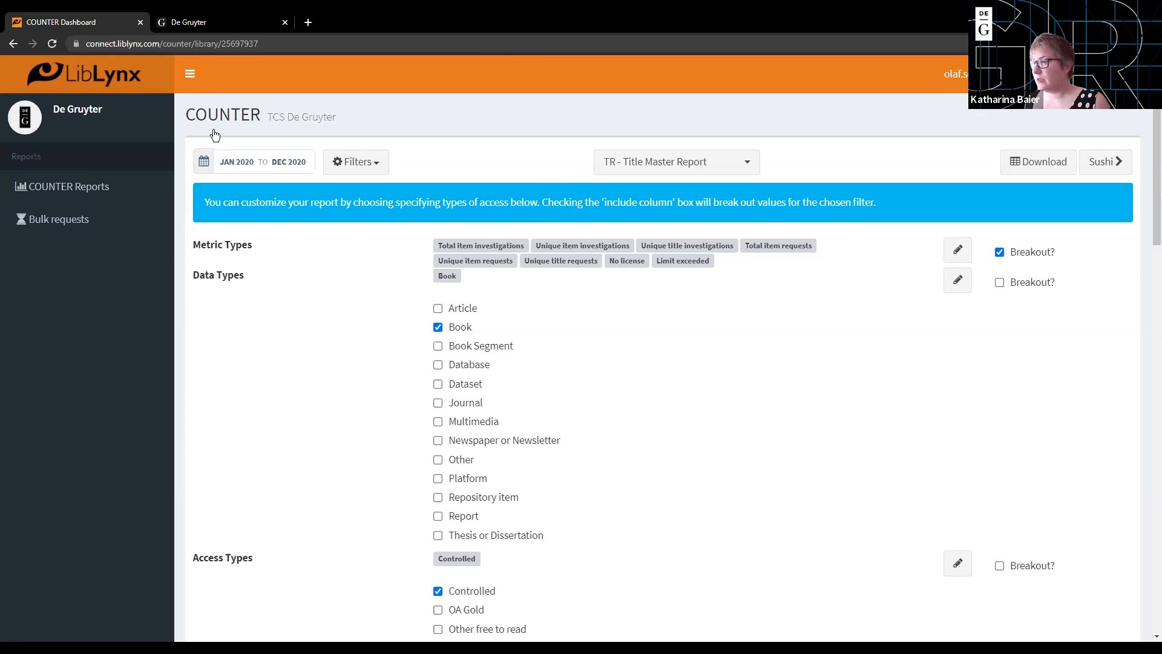
pyautogui.click(279, 168)
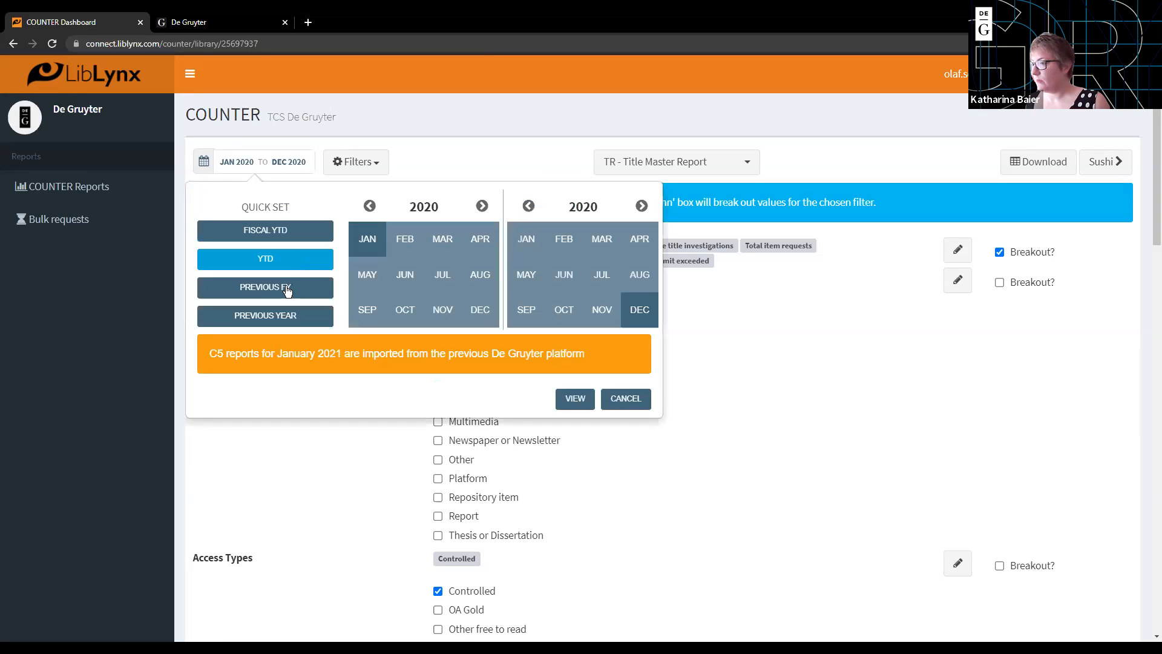
pyautogui.click(282, 229)
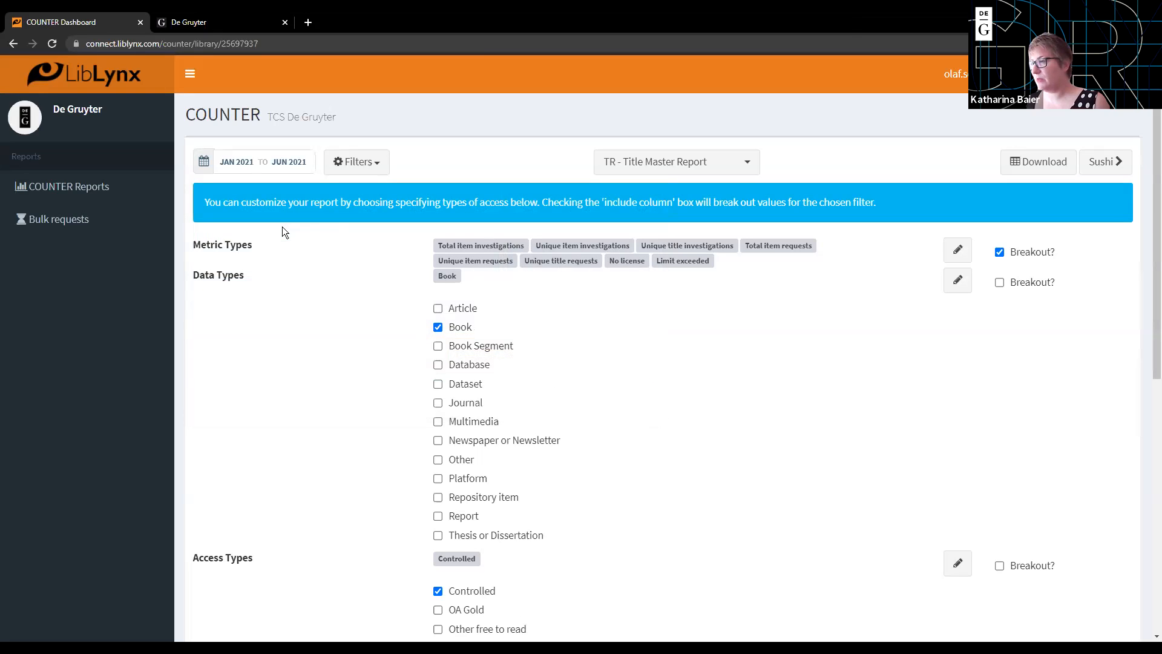
# - Collapse the report filters and review the available date presets and report types without changing the selection
pyautogui.click(246, 159)
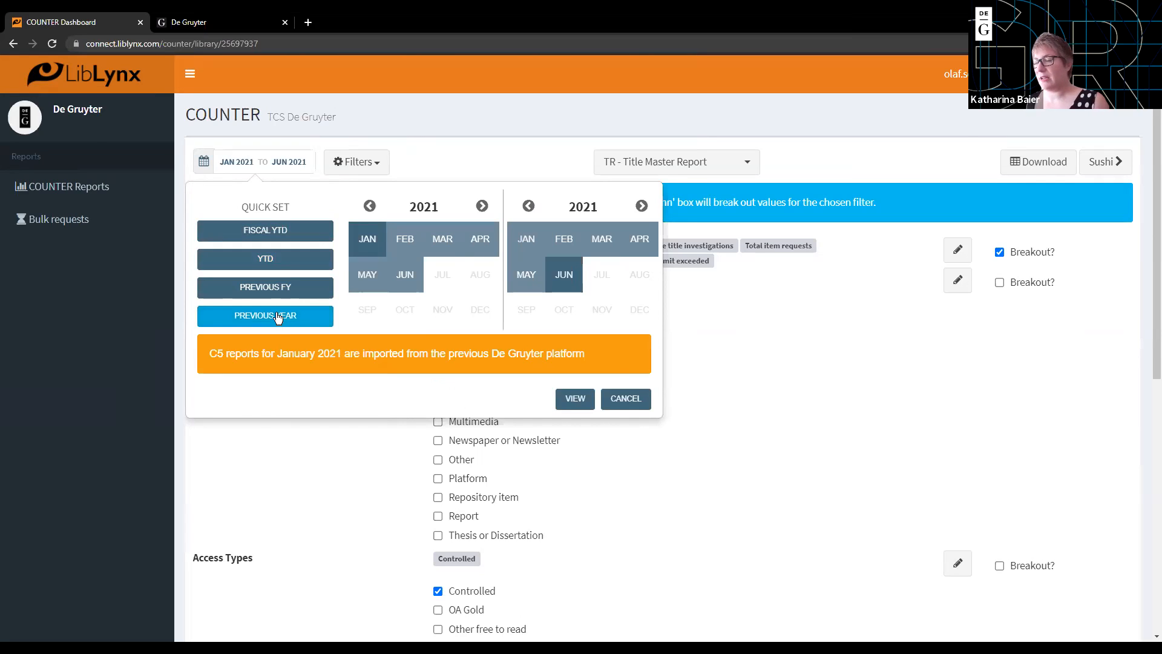
pyautogui.click(481, 161)
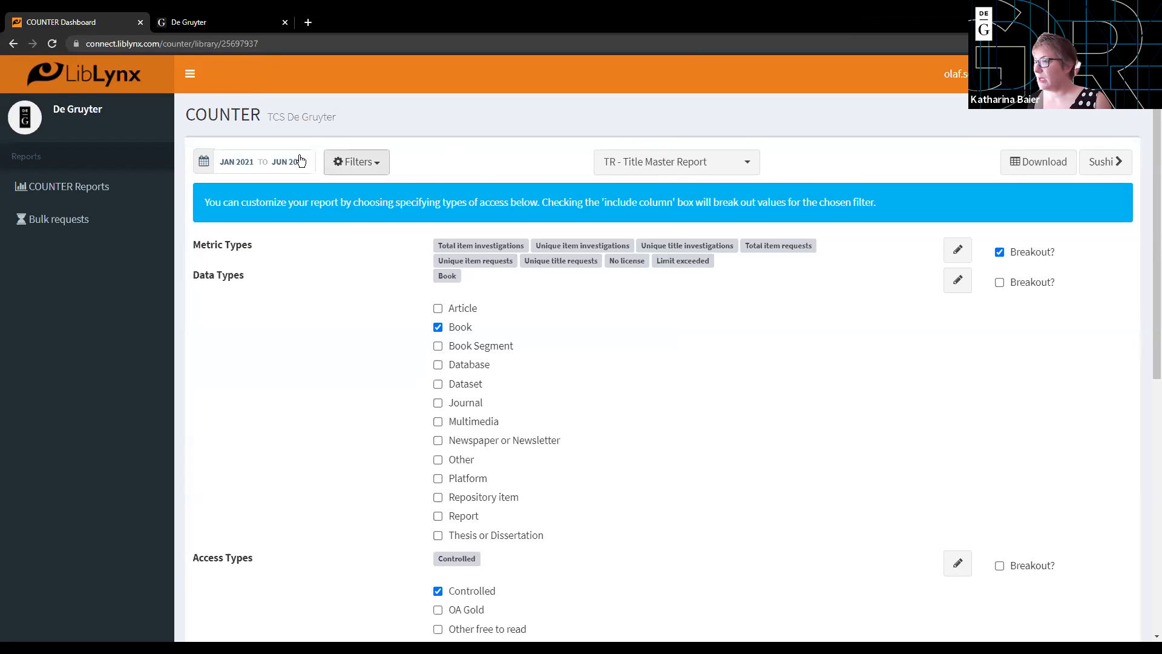
pyautogui.click(358, 162)
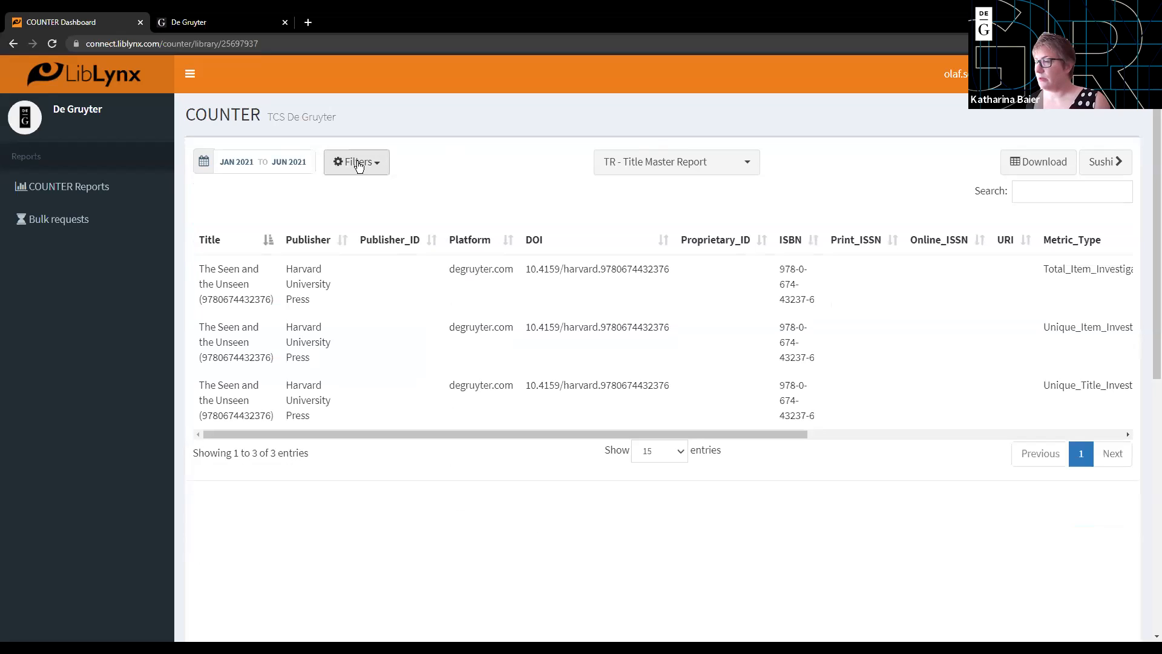
pyautogui.click(607, 165)
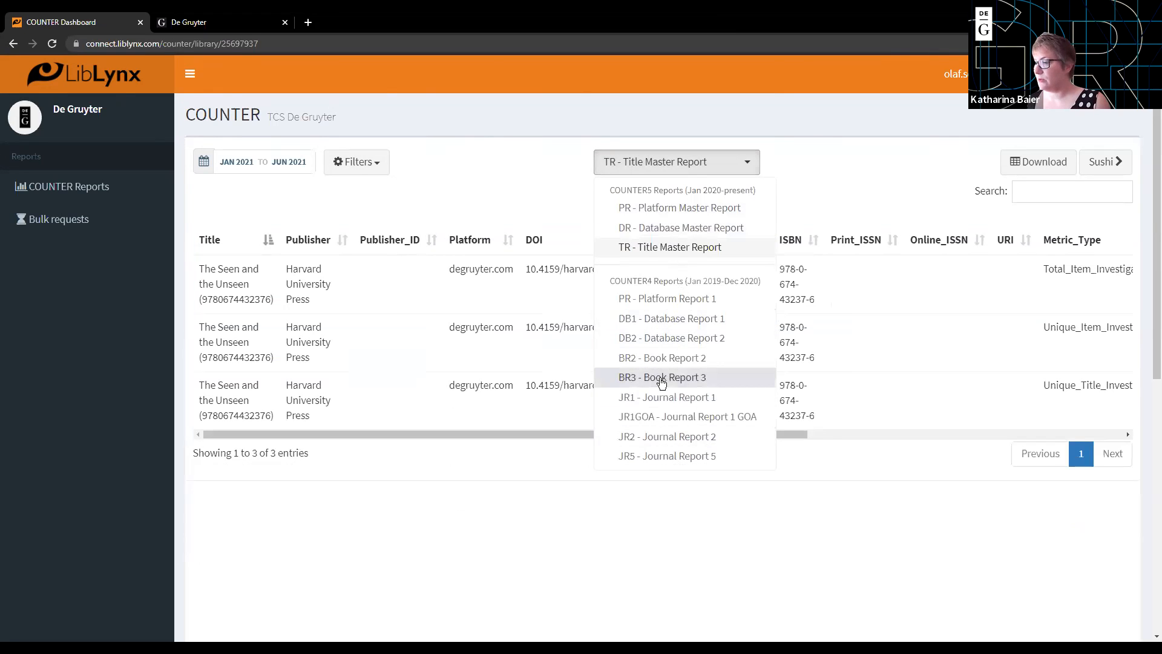
pyautogui.click(521, 181)
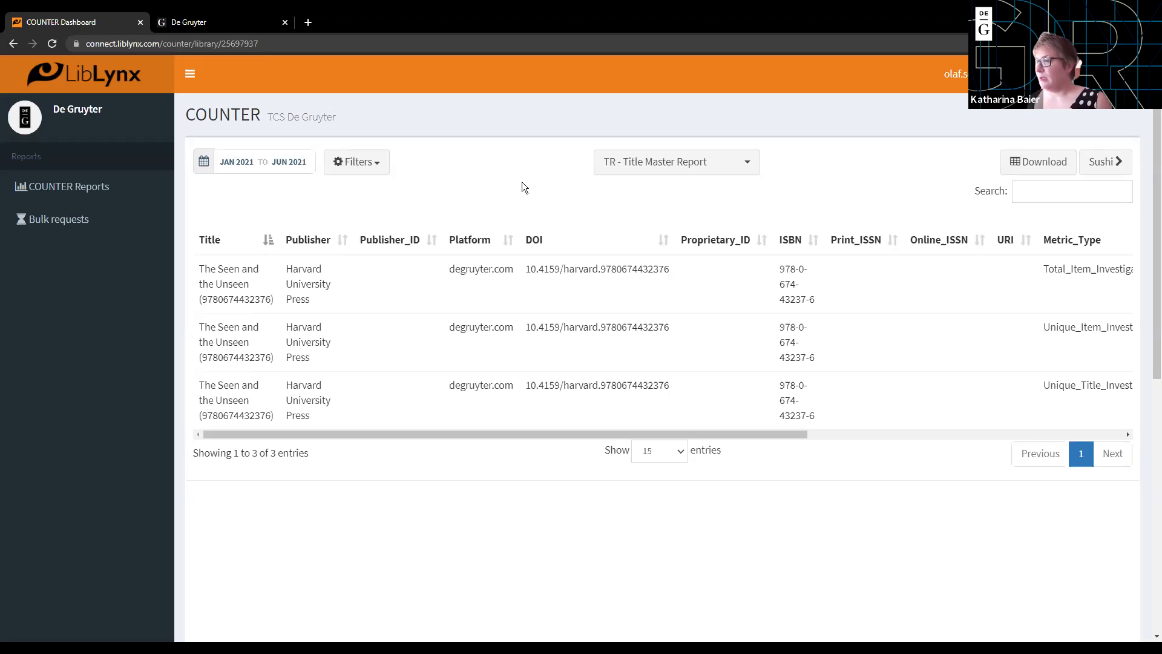
# - Switch to the De Gruyter website and check the institution listed under Institutional access
pyautogui.click(208, 24)
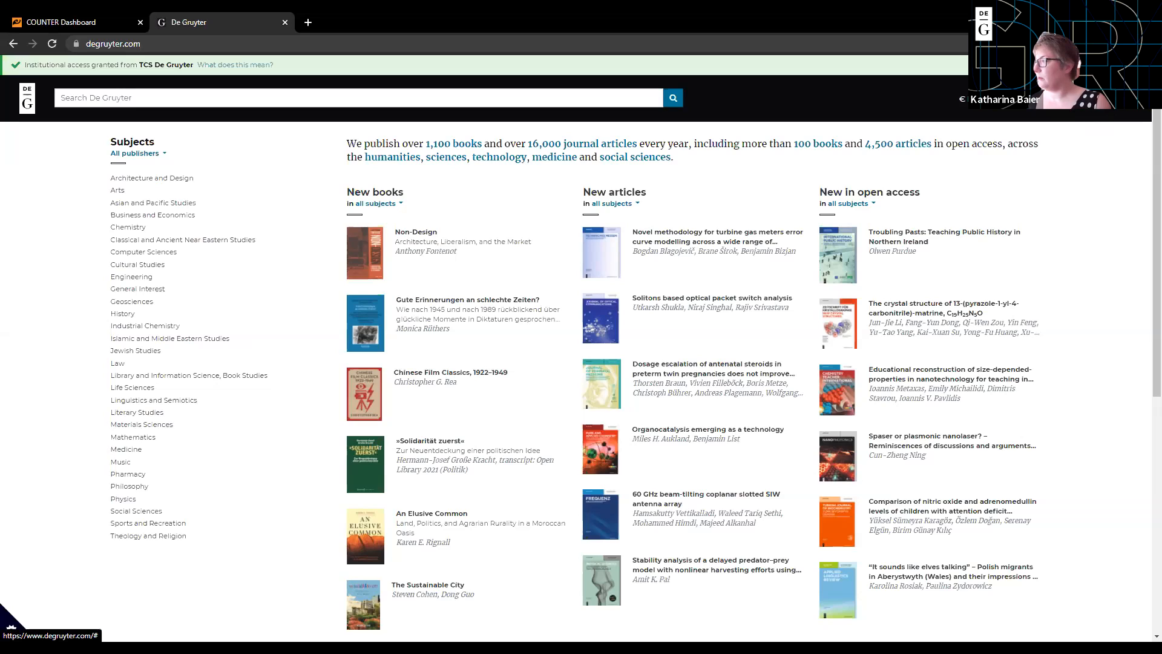
pyautogui.click(1088, 98)
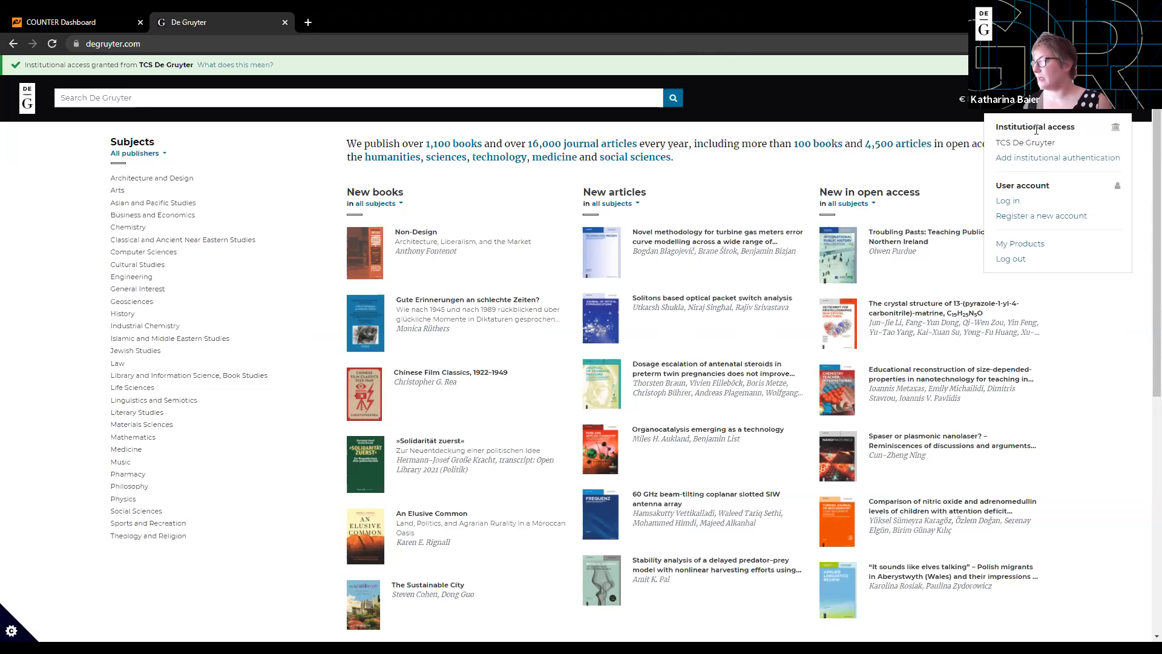
pyautogui.moveTo(996, 142); pyautogui.dragTo(1070, 143)
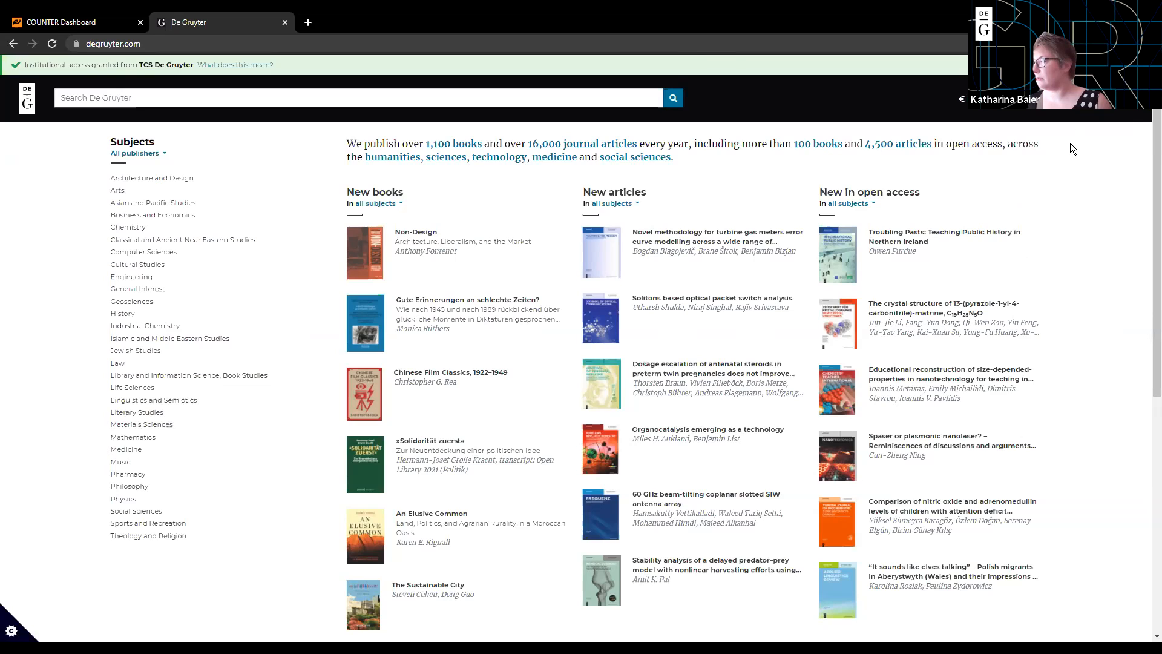
# - Open My Products and review the contents of E-BOOK PAKET LINGUISTIK UND LITERATURWISSENSCHAFT 2012, filtered to the Book document type
pyautogui.click(1086, 98)
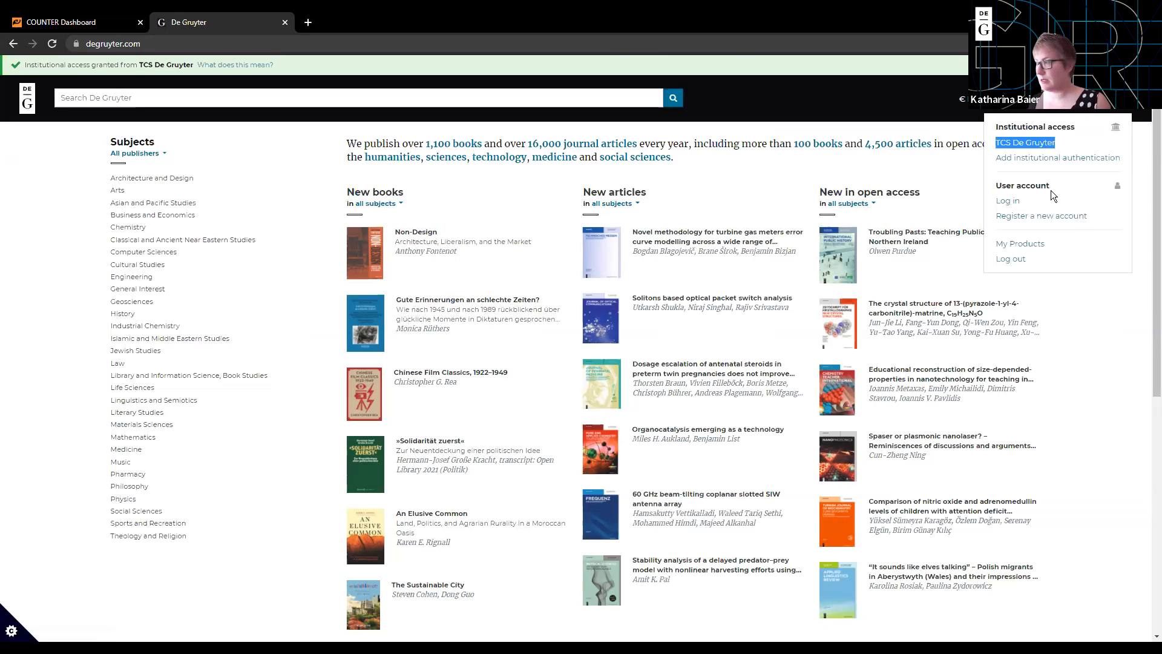
pyautogui.click(1030, 244)
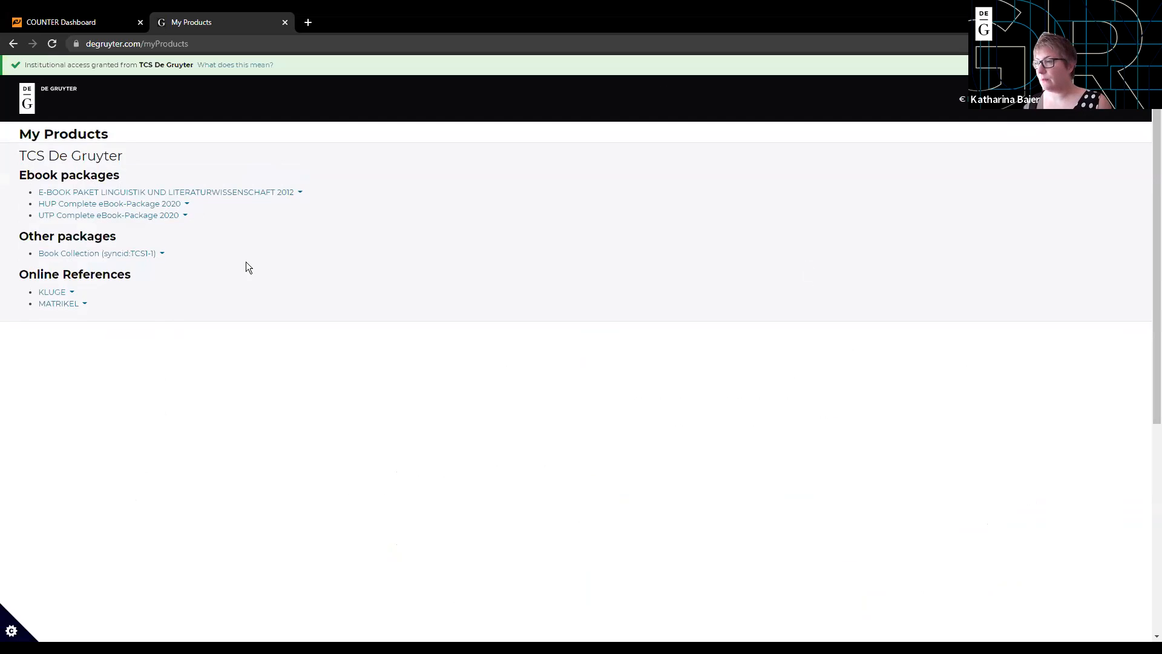
pyautogui.click(230, 195)
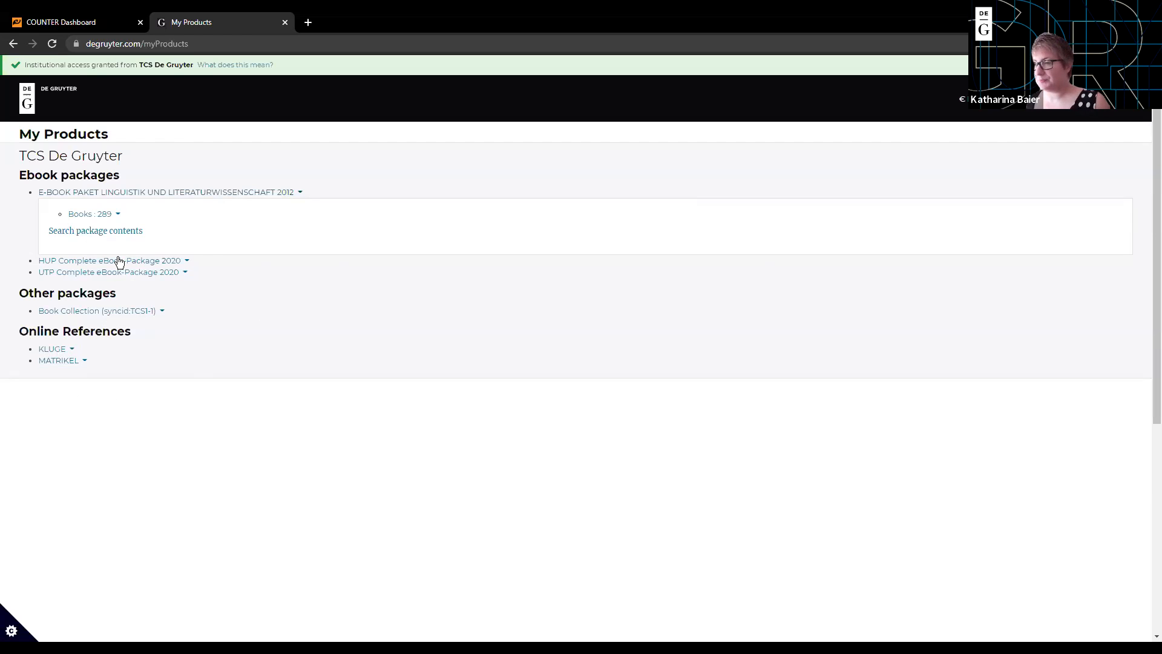
pyautogui.click(100, 234)
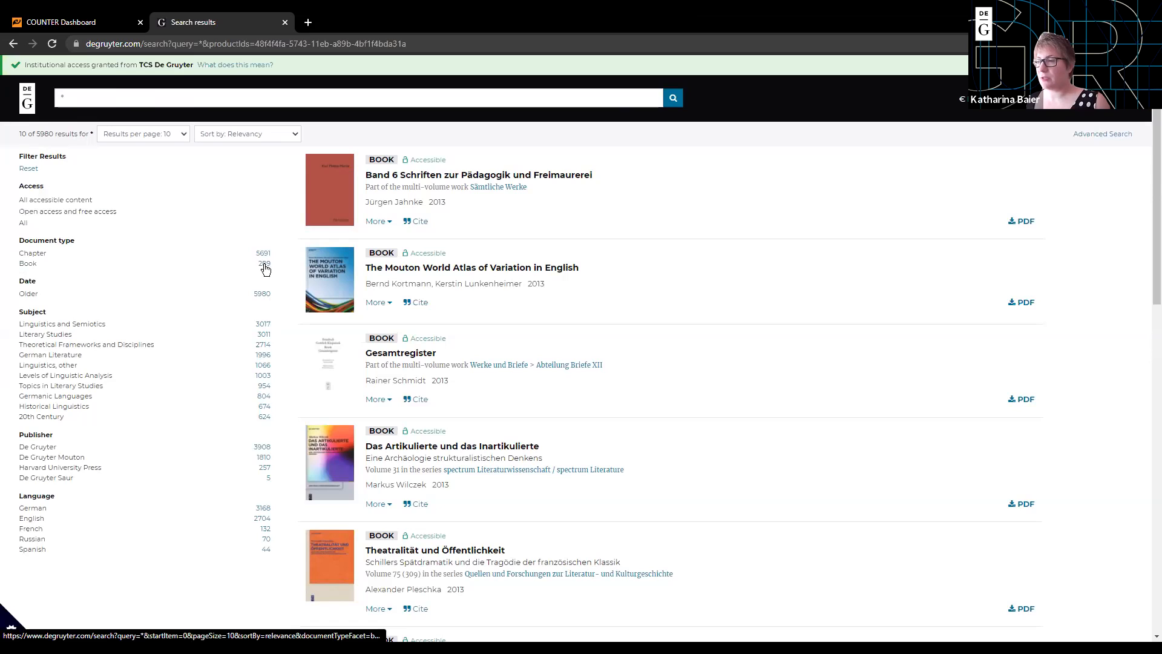
pyautogui.click(28, 265)
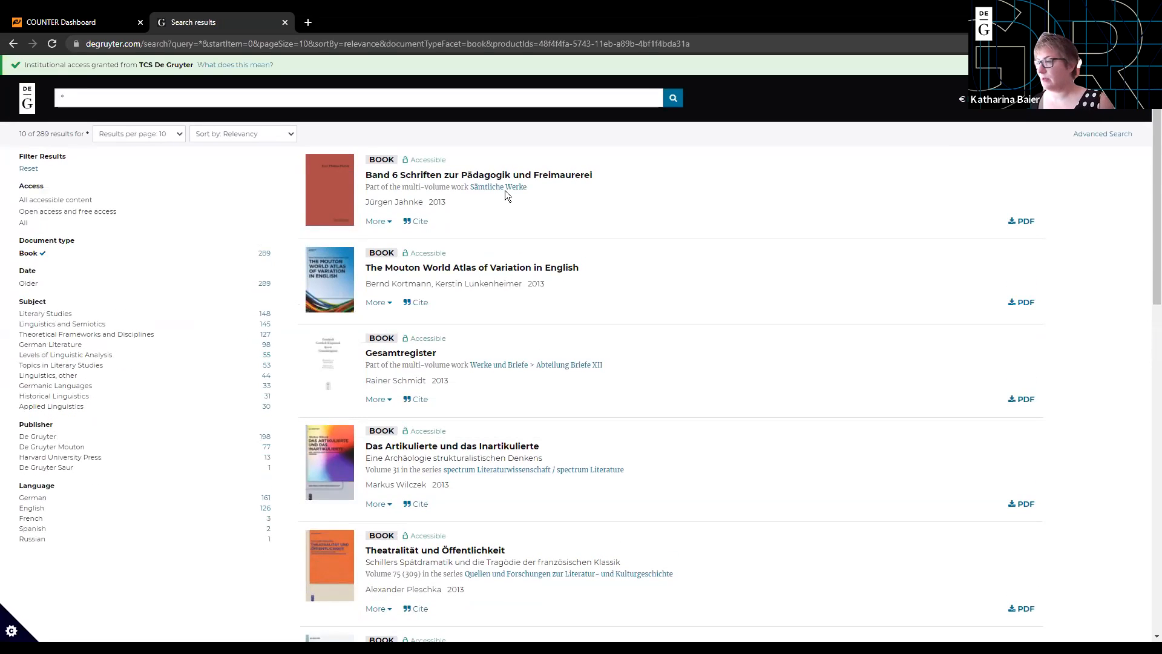
pyautogui.scroll(-5, 519, 472)
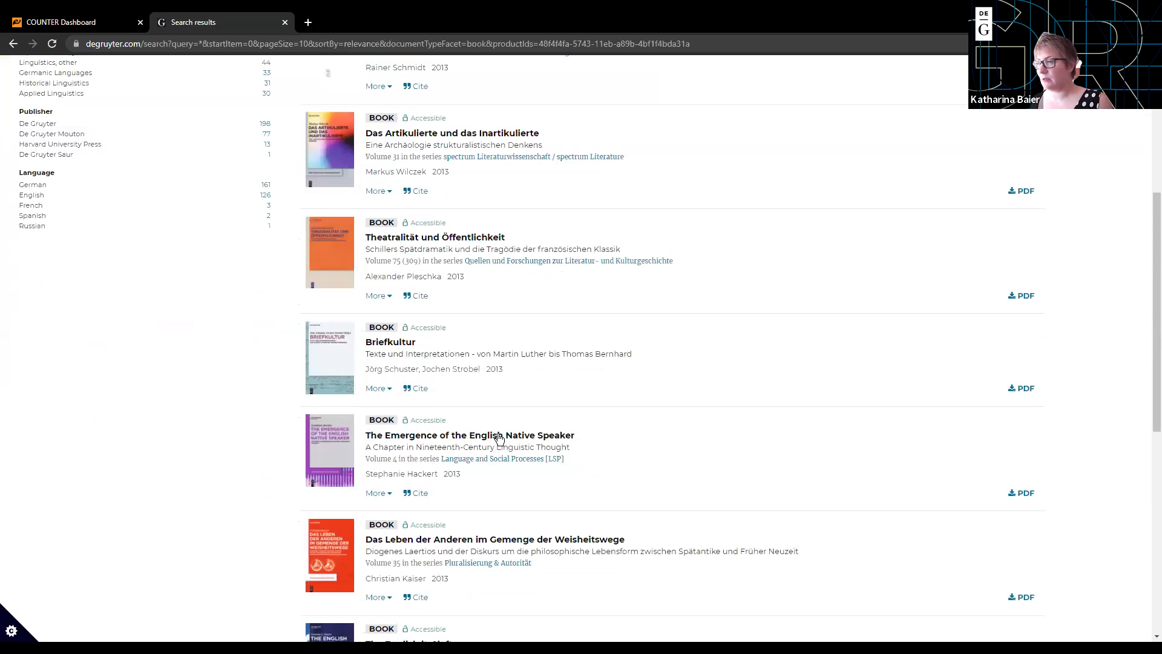
pyautogui.scroll(3, 51, 202)
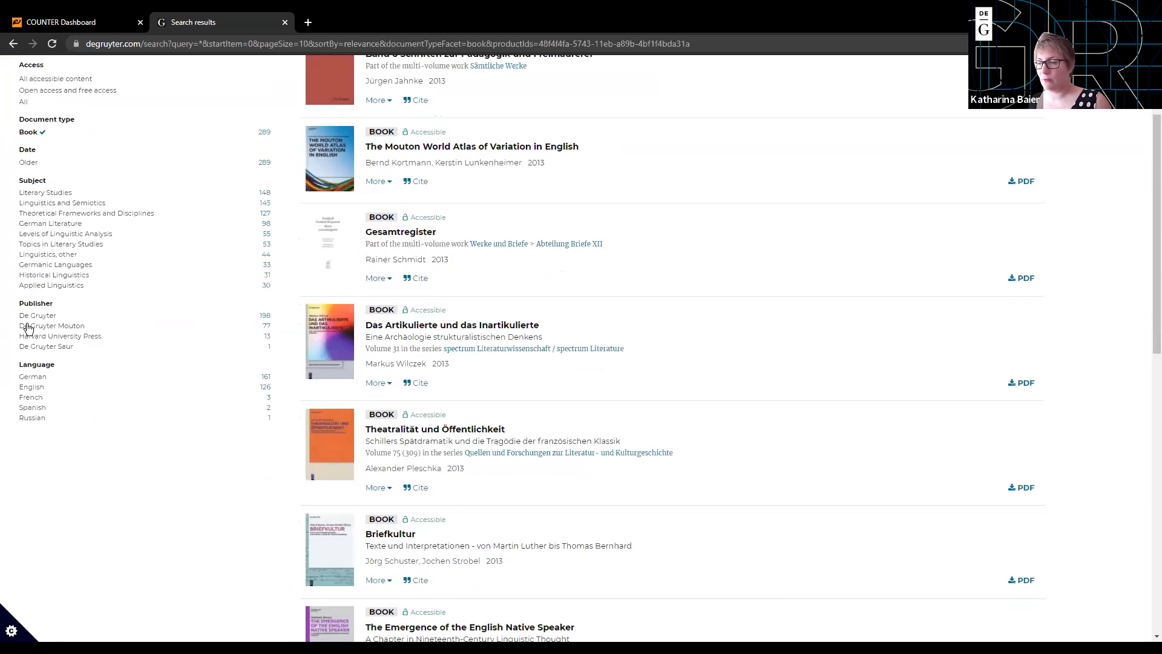
pyautogui.scroll(2, 27, 327)
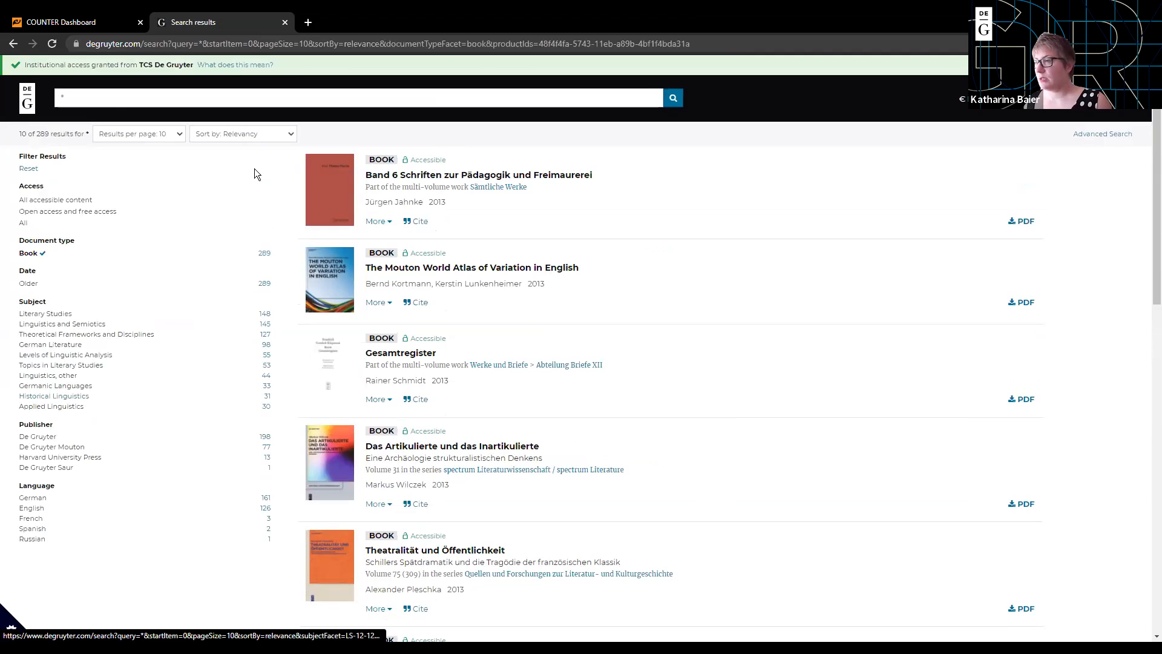
# - Return to My Products, filter the KLUGE package contents to Online Reference and open Etymologisches Wörterbuch der deutschen Sprache
pyautogui.click(14, 45)
pyautogui.click(13, 44)
pyautogui.click(13, 44)
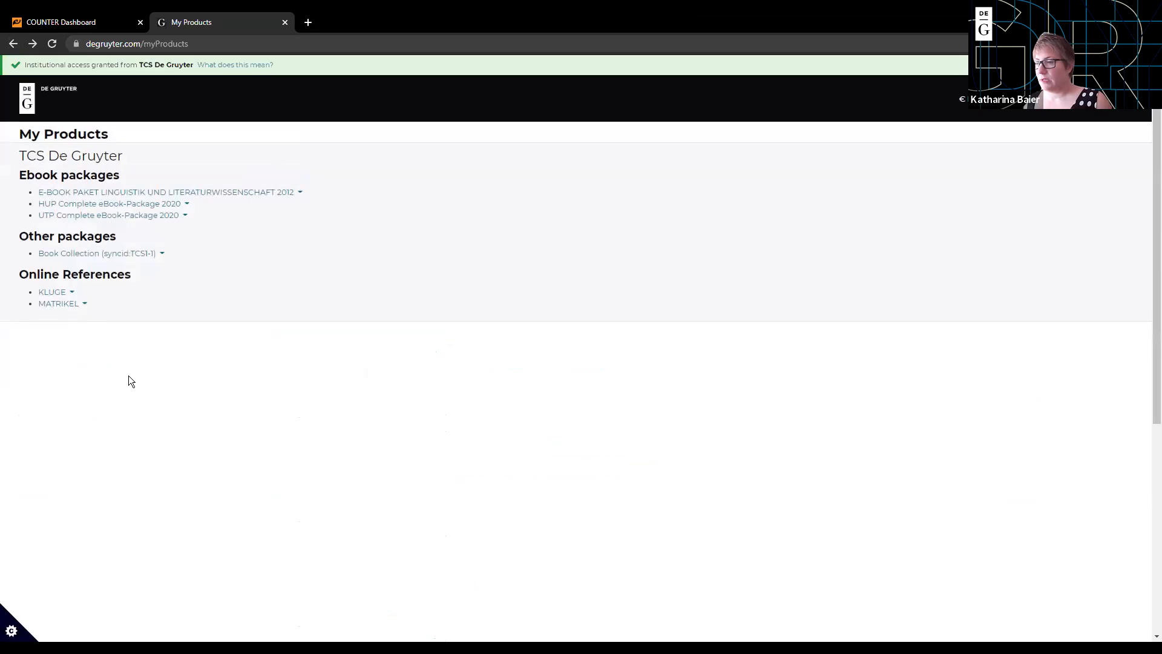
pyautogui.click(49, 292)
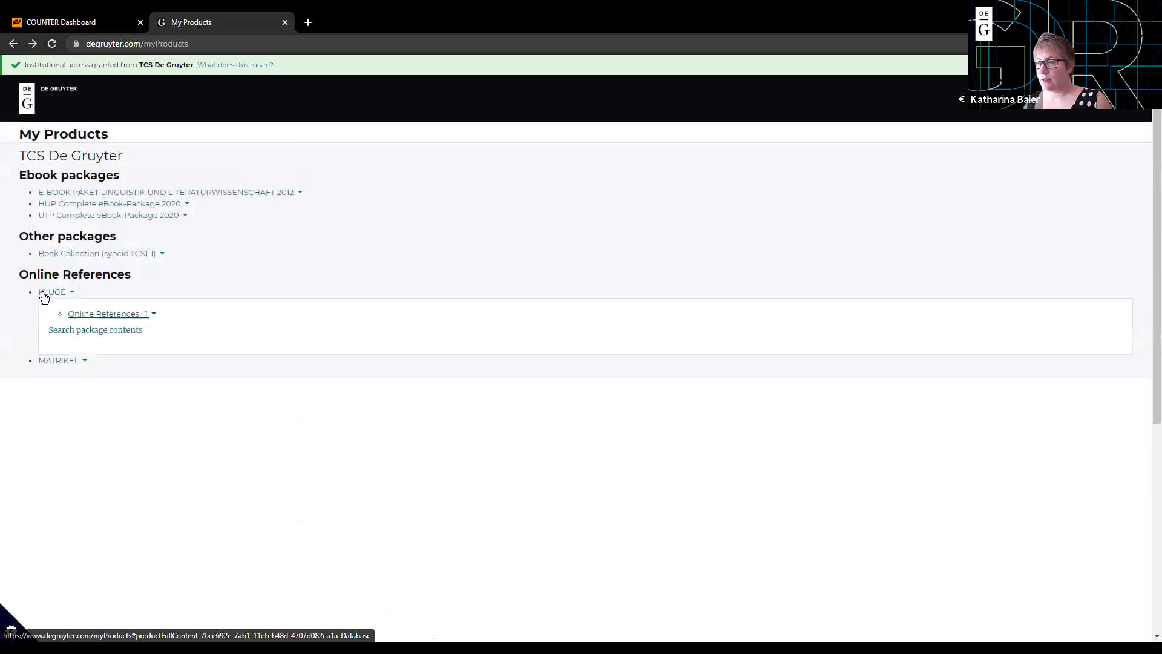
pyautogui.click(107, 330)
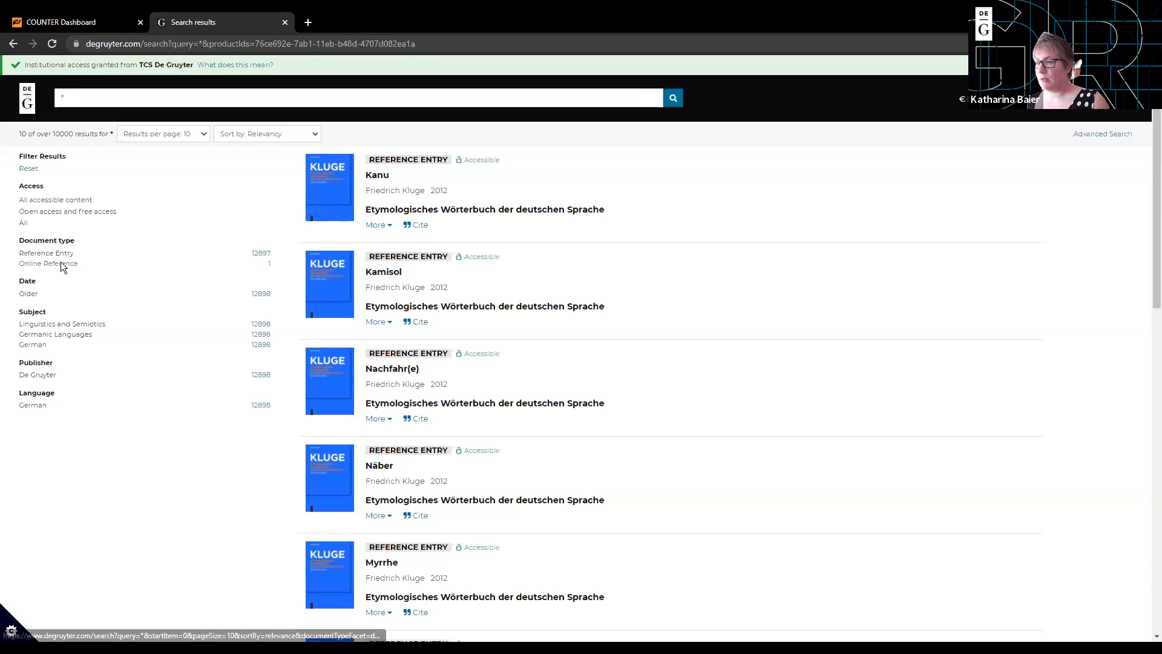
pyautogui.click(103, 249)
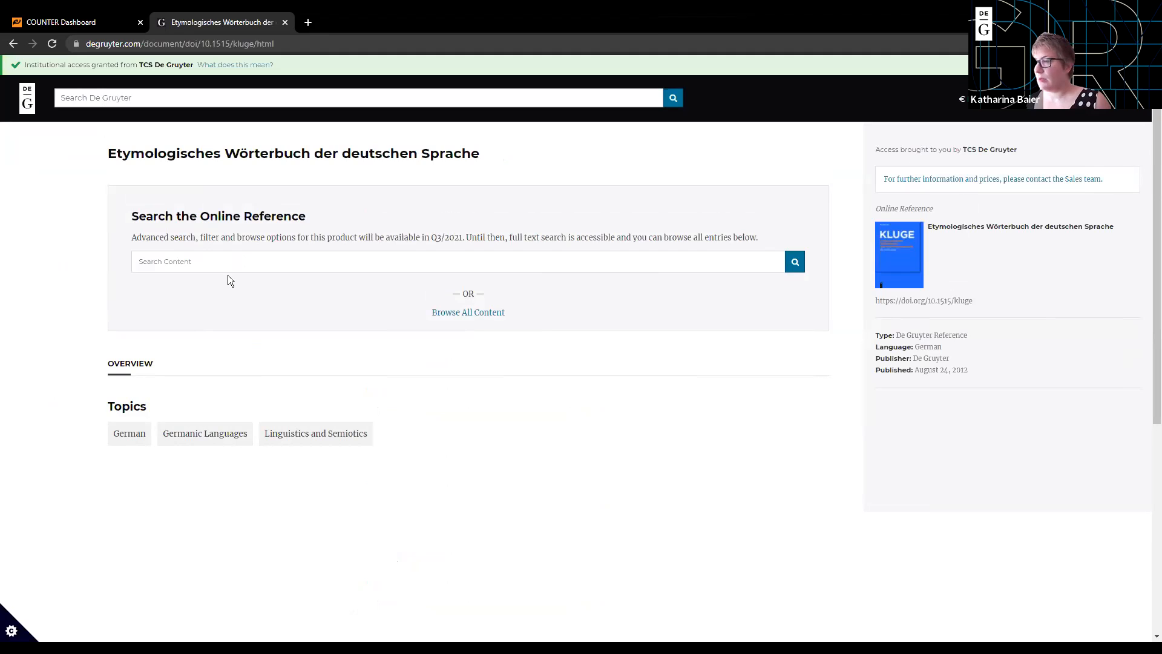
# - Return to My Products and list the contents of the Book Collection under Other packages, filtered to the Book document type
pyautogui.click(13, 44)
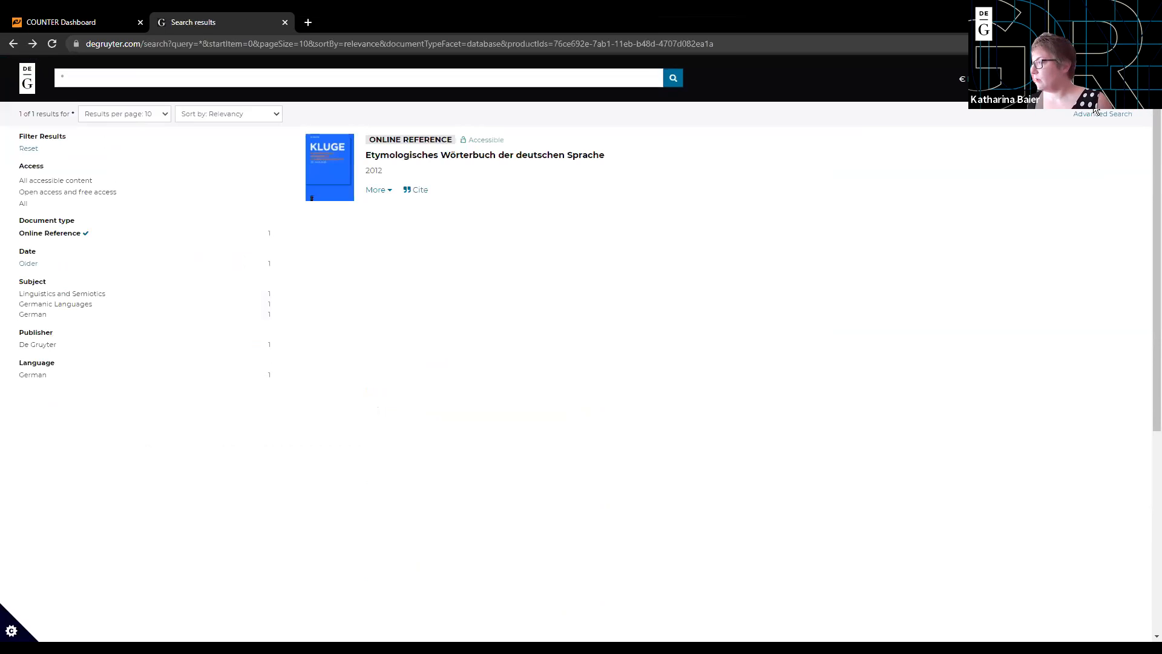
pyautogui.click(1037, 246)
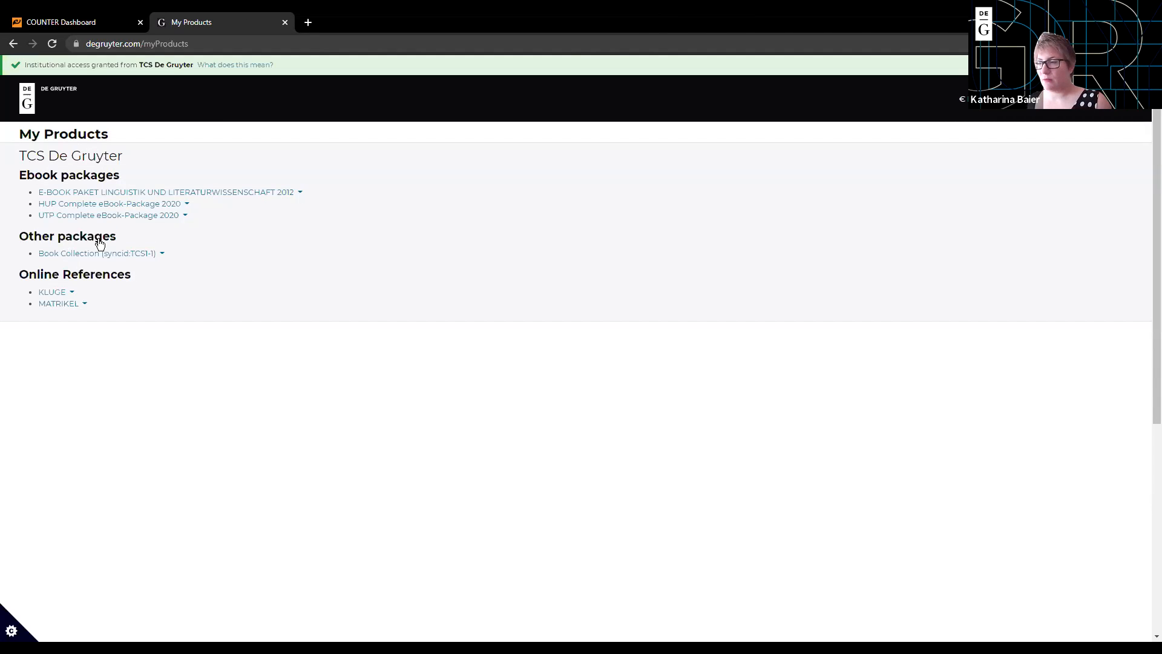
pyautogui.click(121, 253)
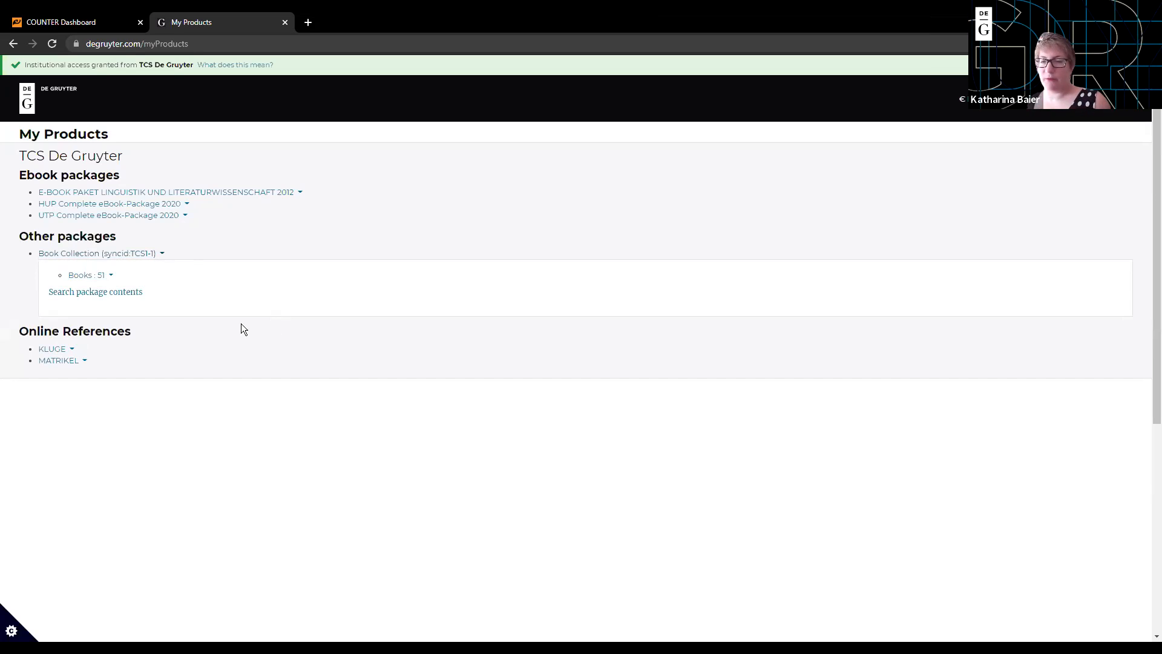
pyautogui.click(97, 290)
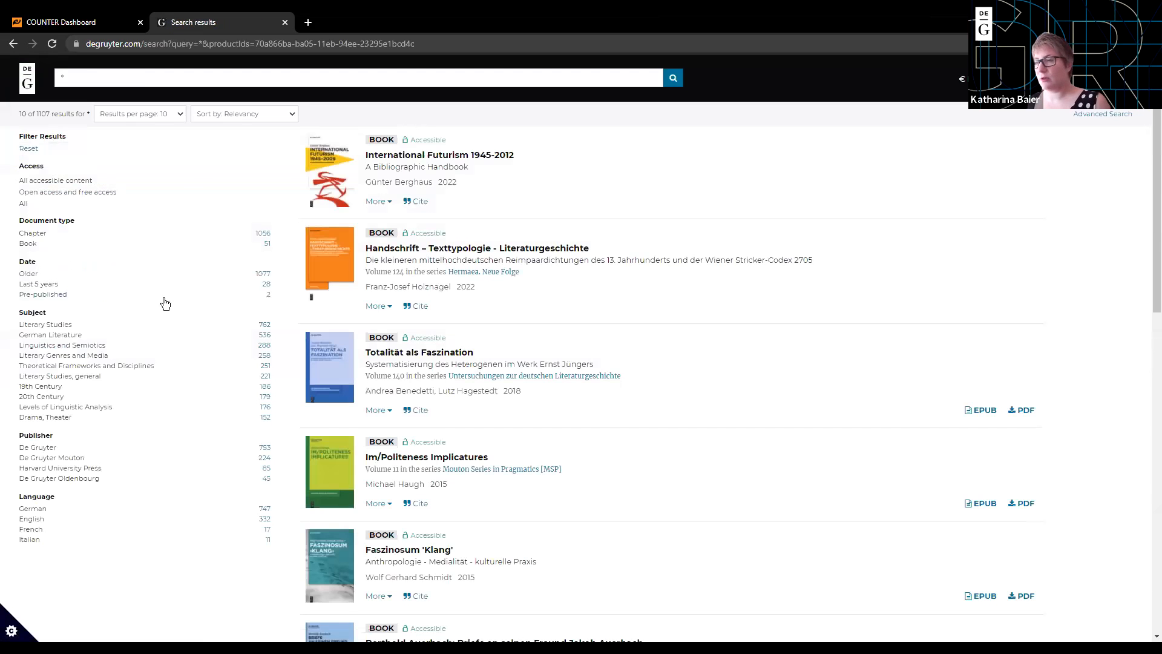
pyautogui.click(28, 264)
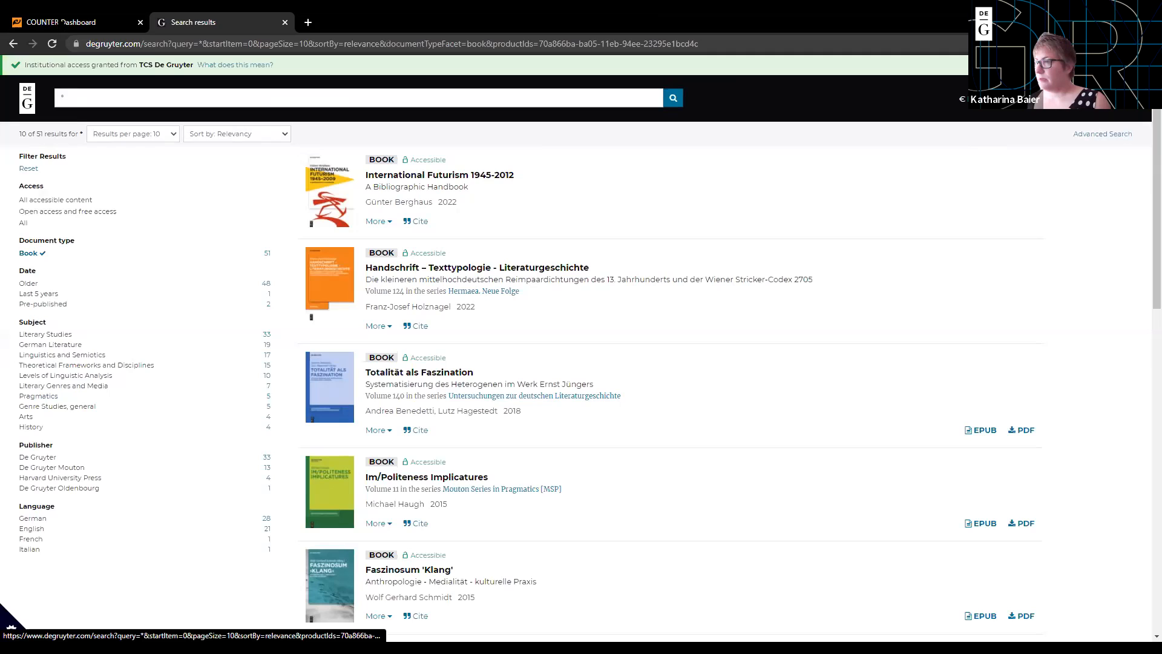
# - Switch to the COUNTER Dashboard and restrict the Title Master Report's access types to Other free to read, excluding Controlled
pyautogui.click(61, 23)
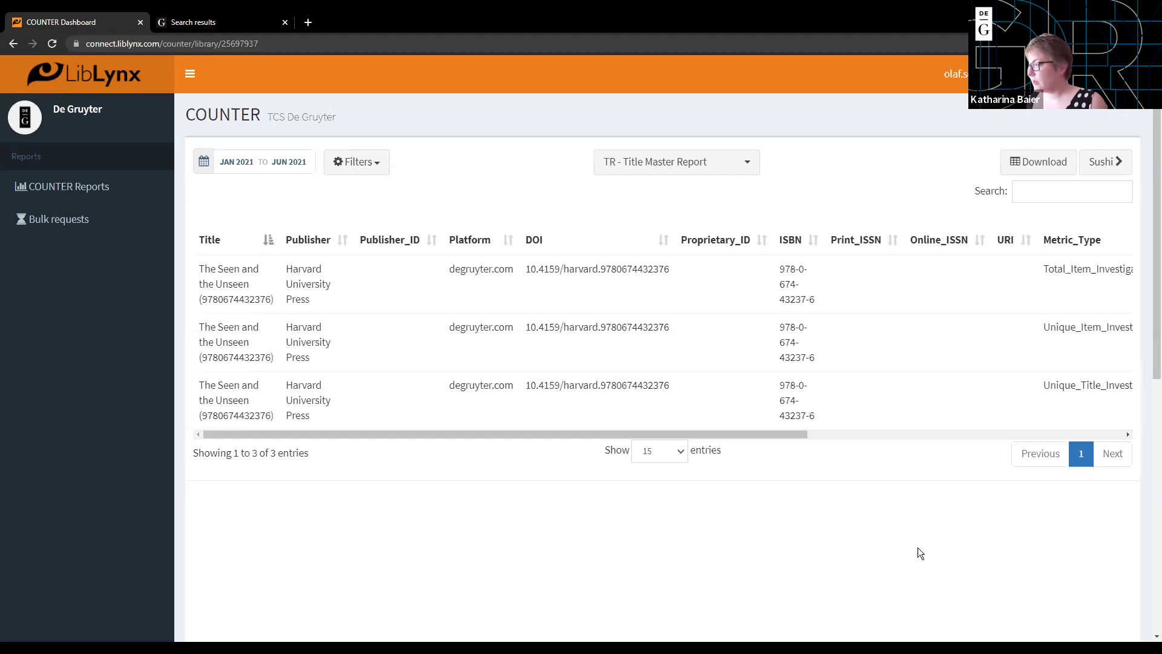
pyautogui.click(372, 165)
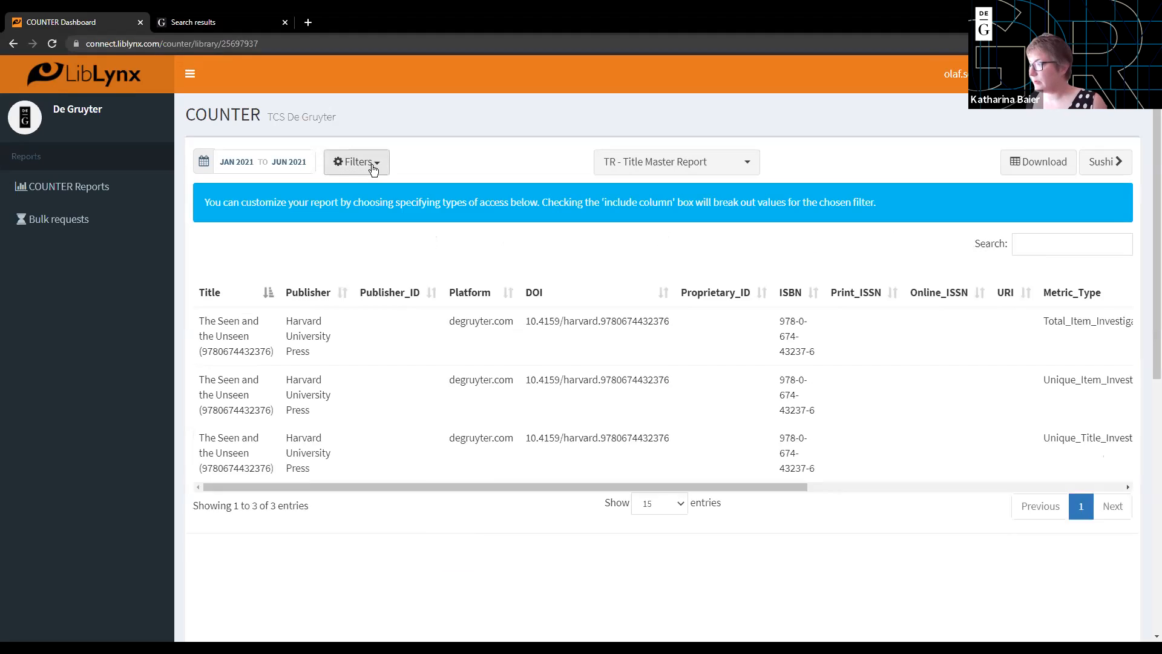
pyautogui.scroll(-2, 575, 383)
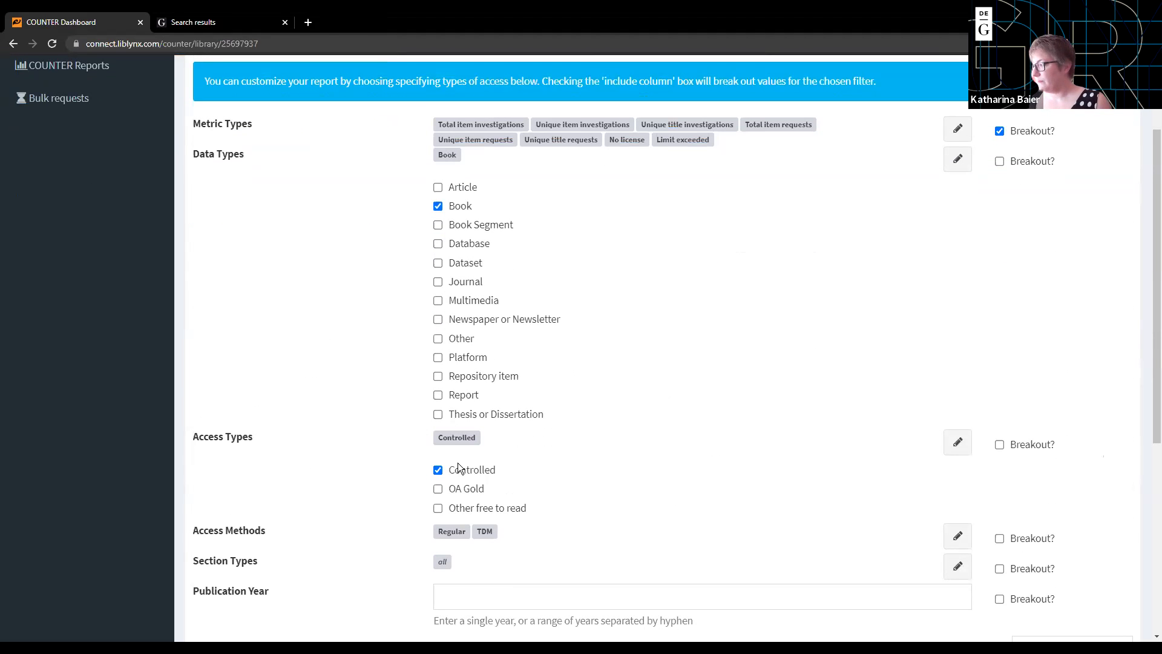
pyautogui.click(437, 470)
pyautogui.click(438, 508)
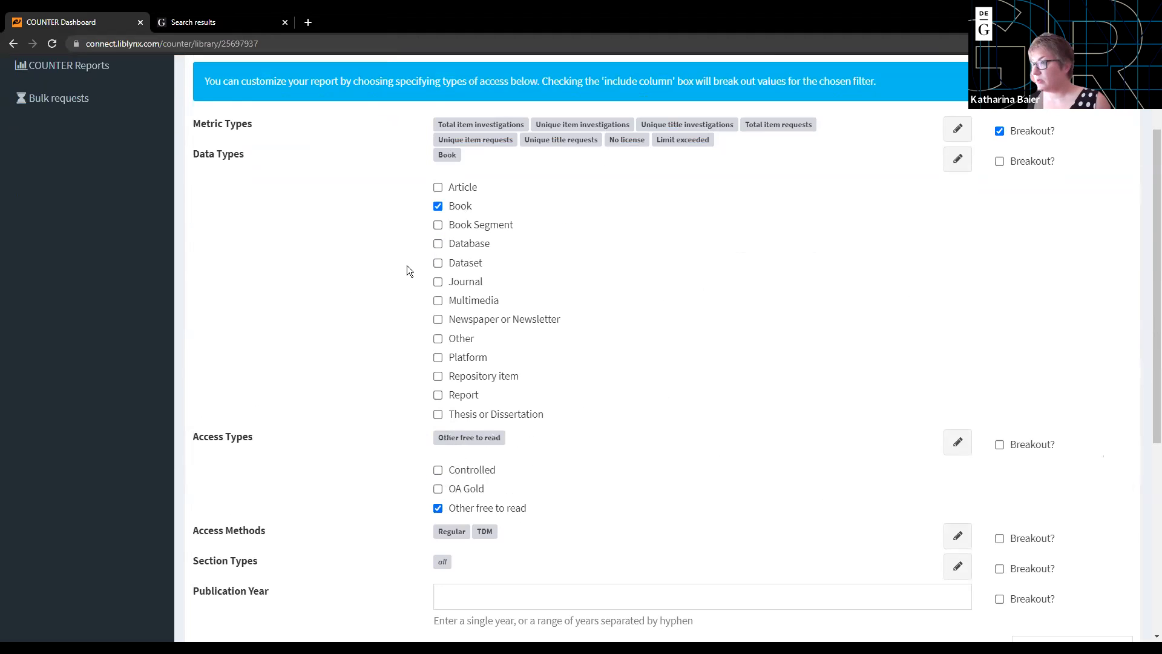
# - Set the Title Master Report period to January 2020 through June 2021
pyautogui.scroll(2, 405, 278)
pyautogui.click(255, 167)
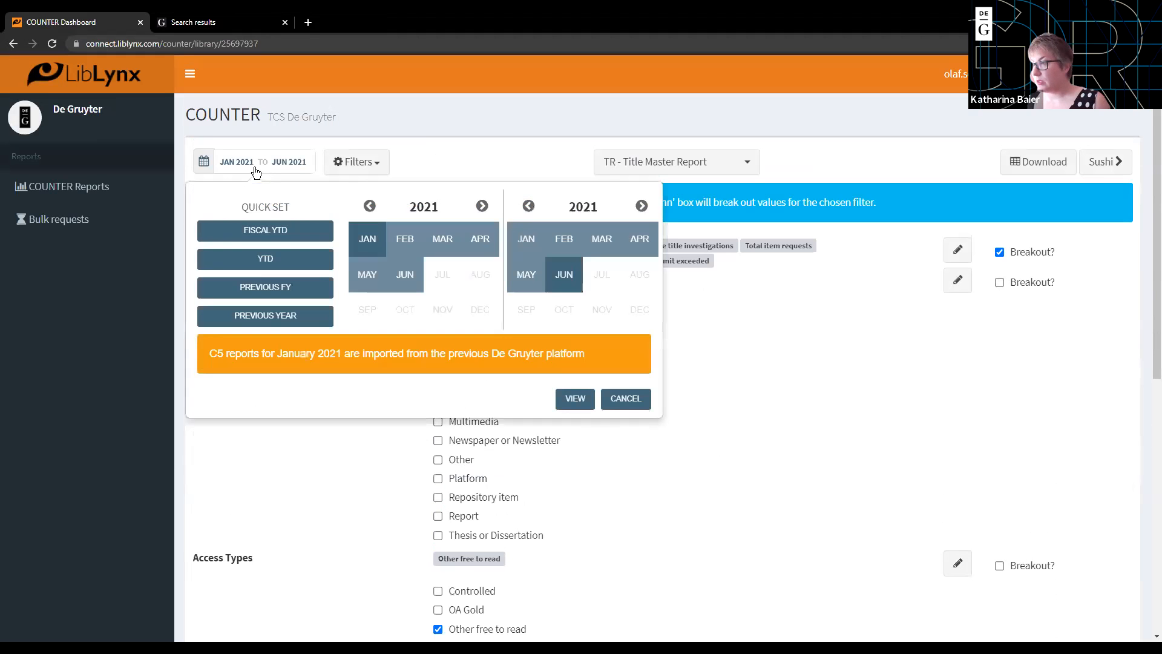
pyautogui.click(370, 206)
pyautogui.click(367, 242)
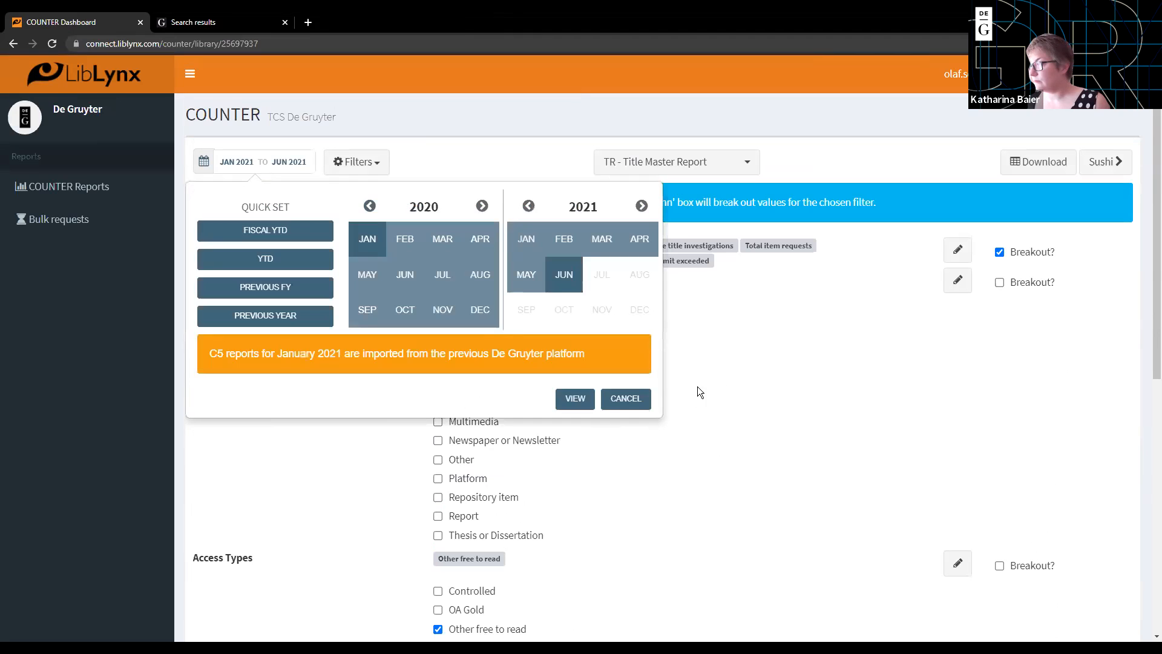
pyautogui.click(615, 397)
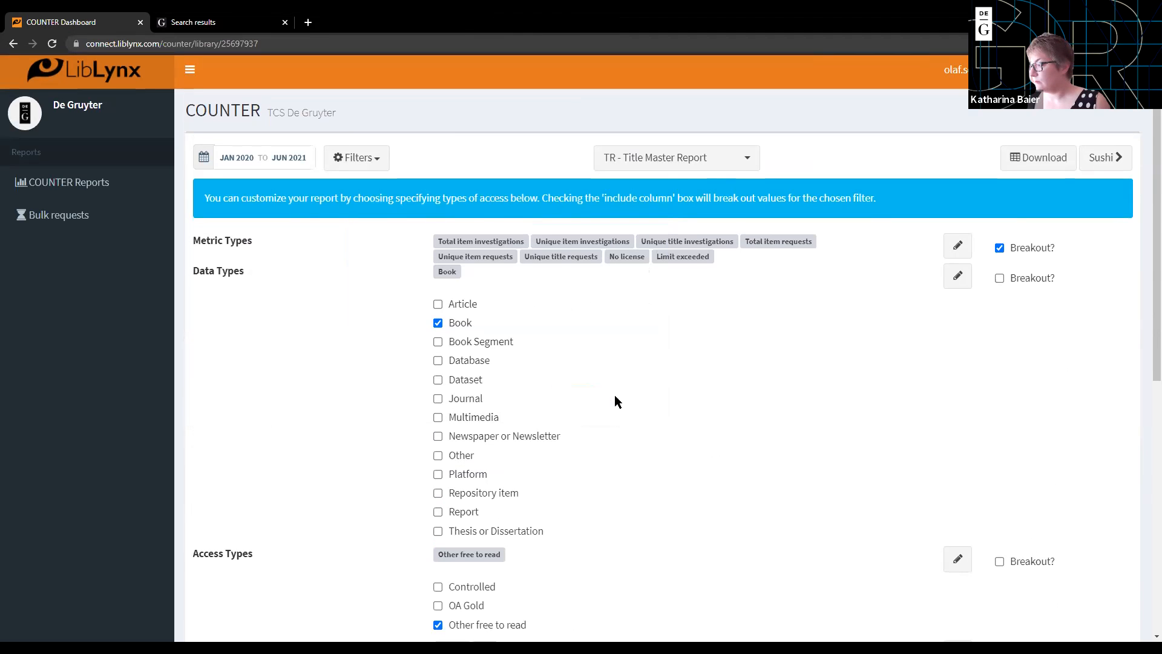
# - Examine the Title Master Report's listed titles, metric types, reporting period totals and monthly columns
pyautogui.scroll(-5, 615, 397)
pyautogui.scroll(-5, 614, 394)
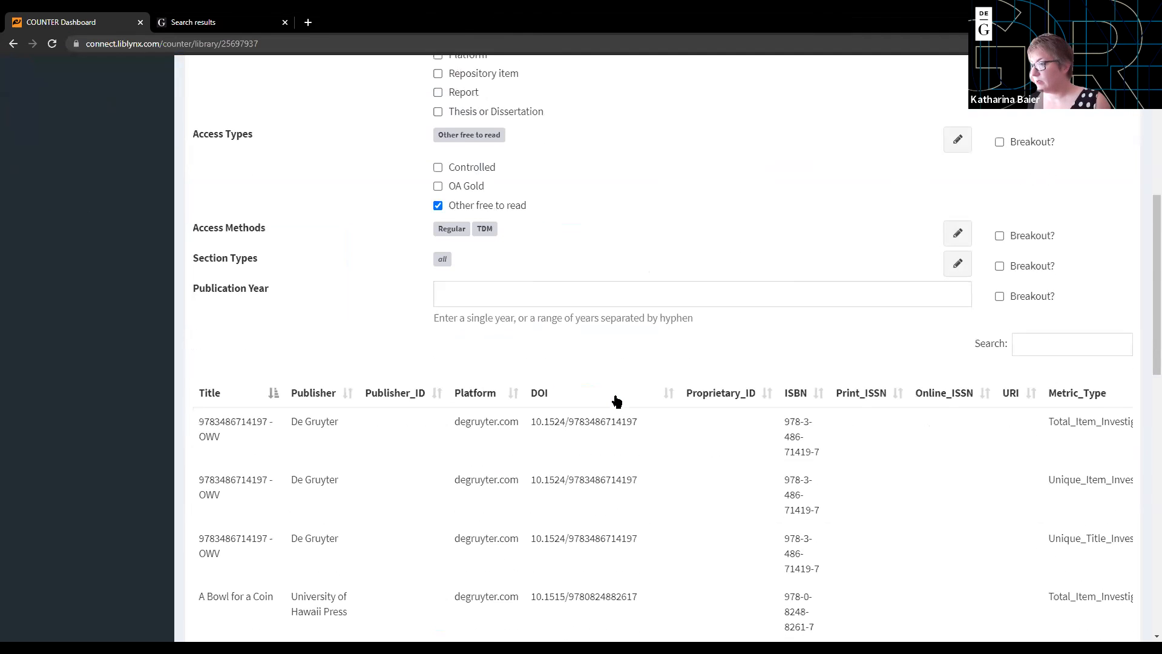
pyautogui.scroll(-2, 615, 399)
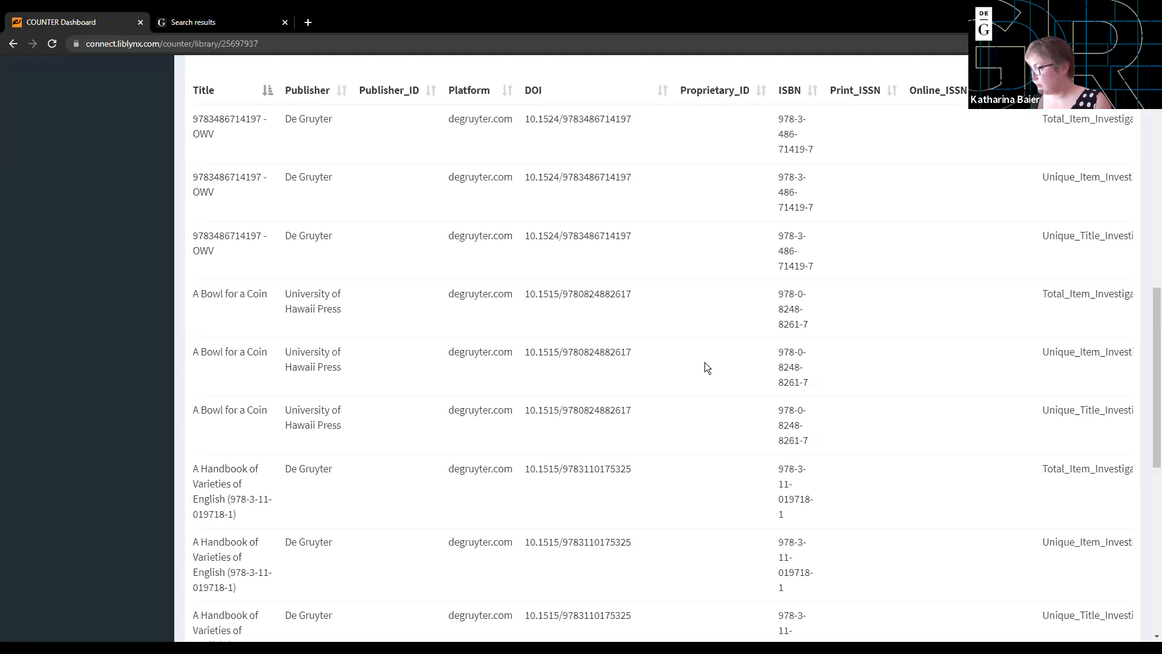
pyautogui.hscroll(5, 704, 362)
pyautogui.hscroll(7, 705, 362)
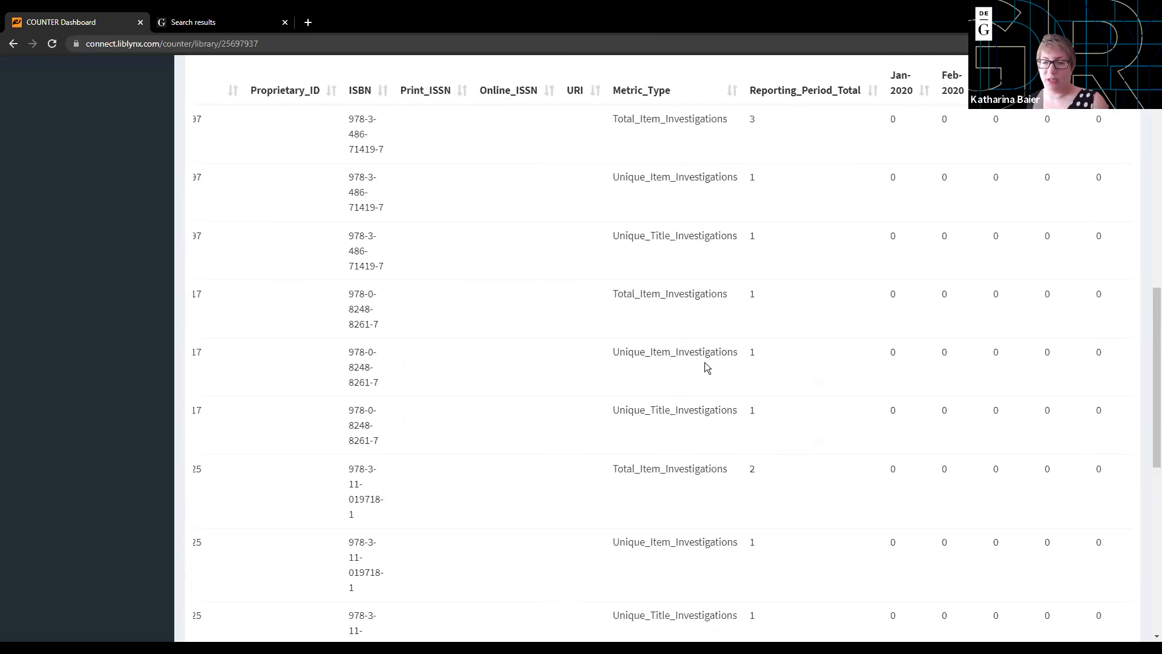
pyautogui.hscroll(2, 704, 362)
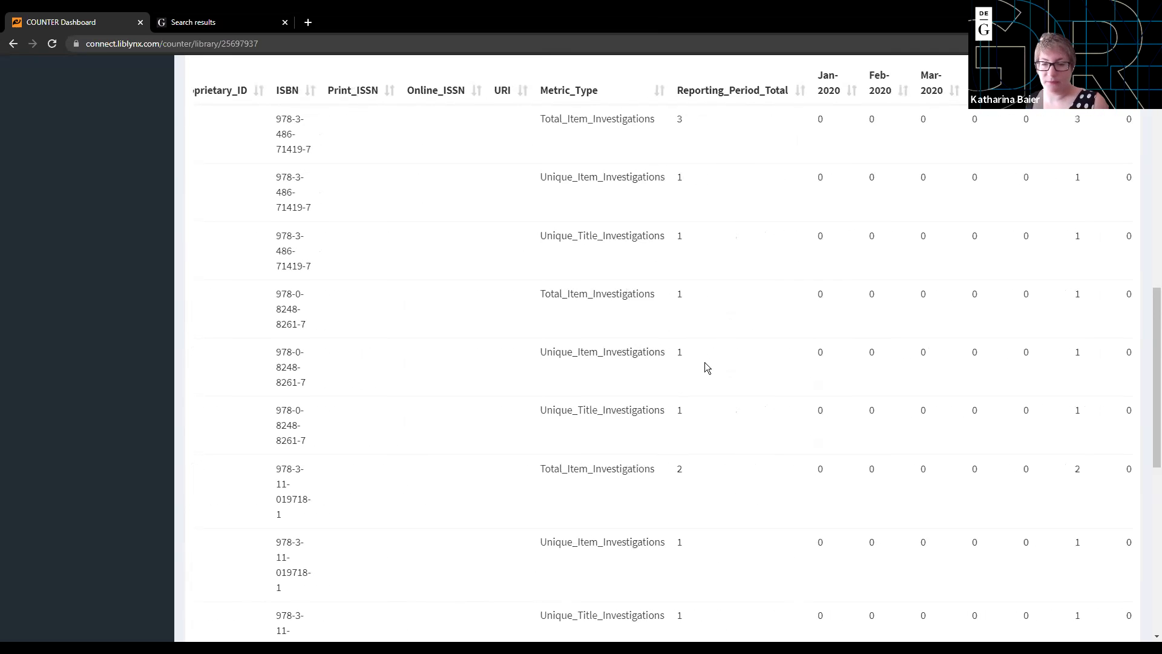
pyautogui.hscroll(-5, 705, 362)
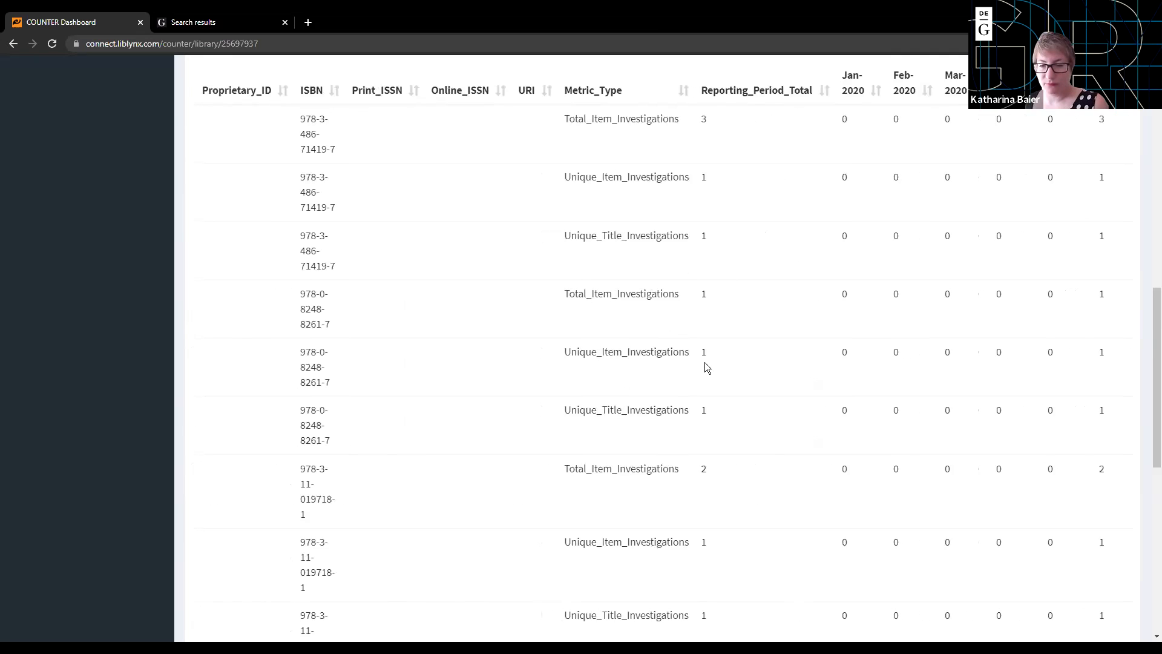
pyautogui.hscroll(-10, 704, 362)
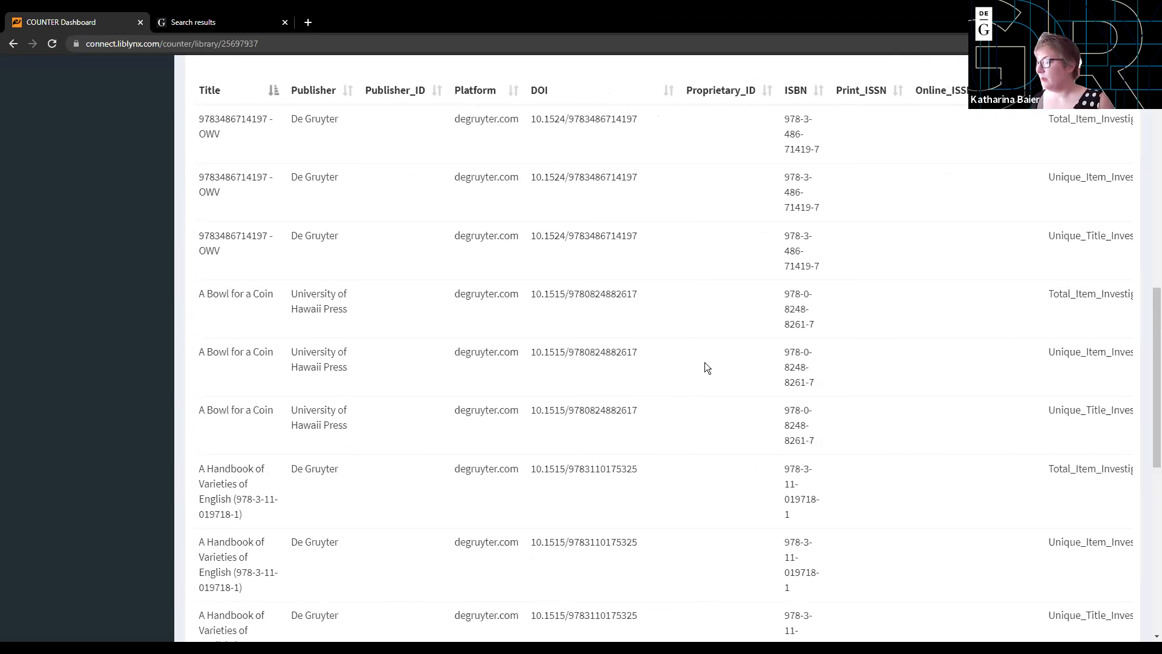
pyautogui.scroll(12, 704, 362)
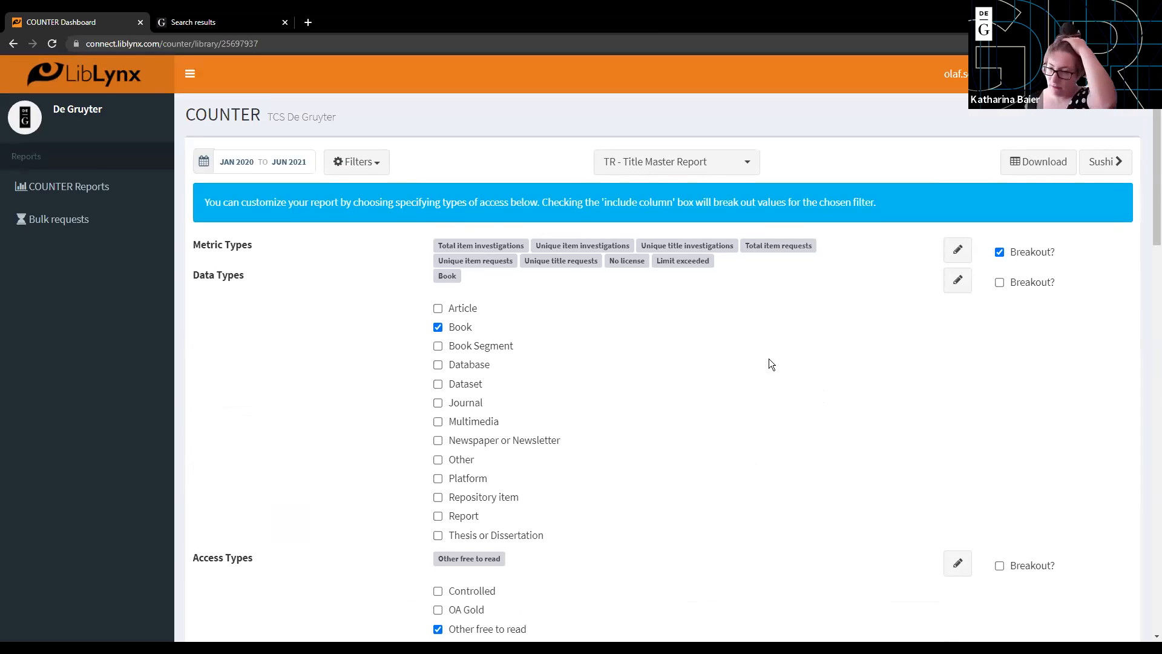
# - Switch the report type to DR - Database Master Report and display its filters
pyautogui.click(664, 162)
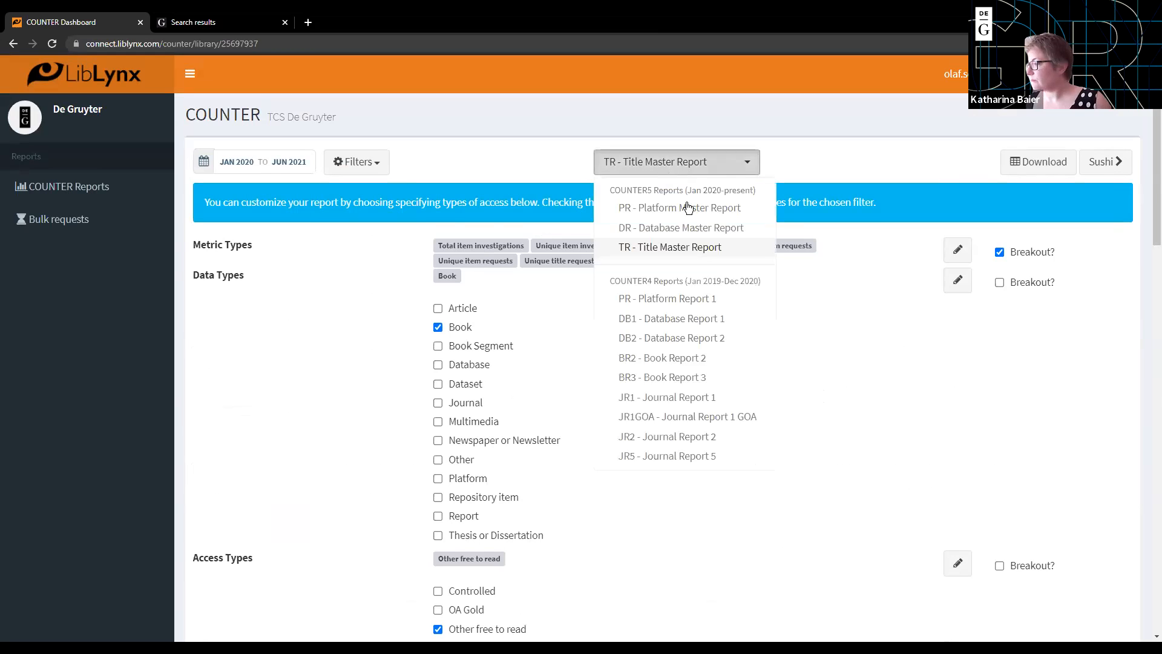
pyautogui.click(654, 228)
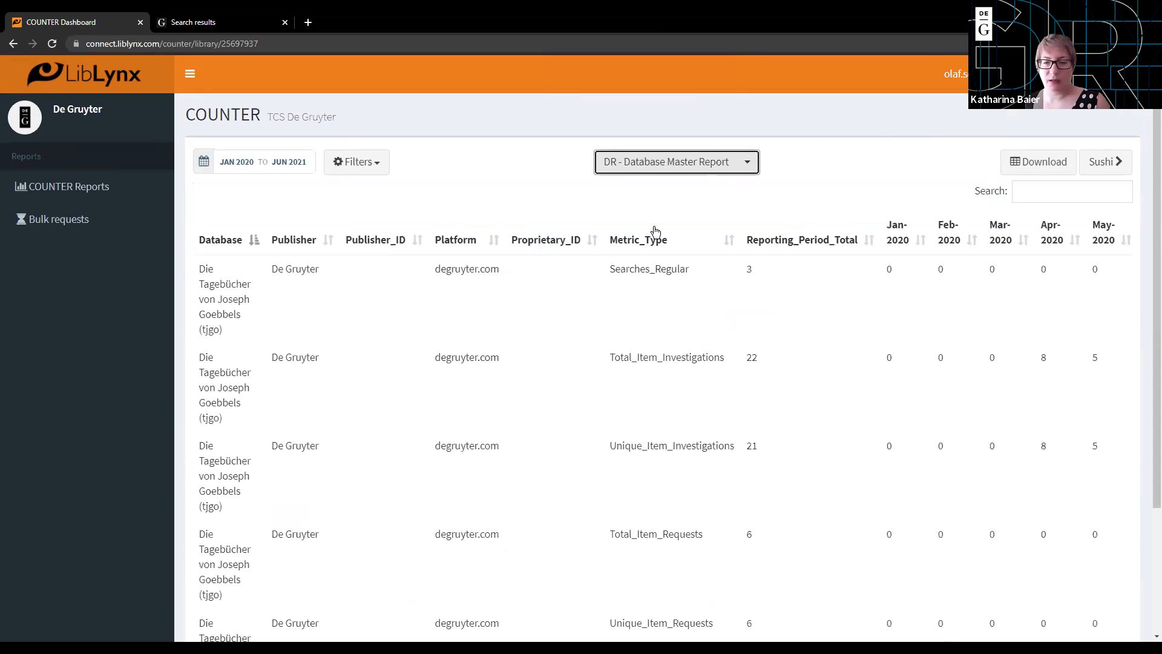
pyautogui.click(640, 165)
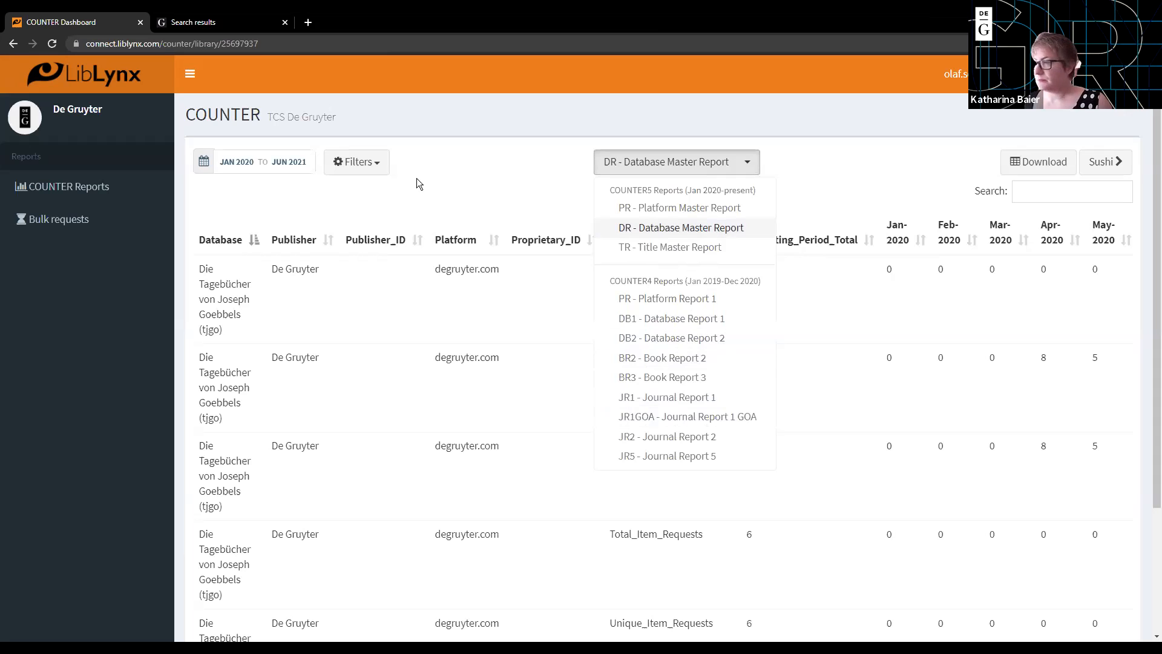
pyautogui.click(399, 165)
pyautogui.click(365, 169)
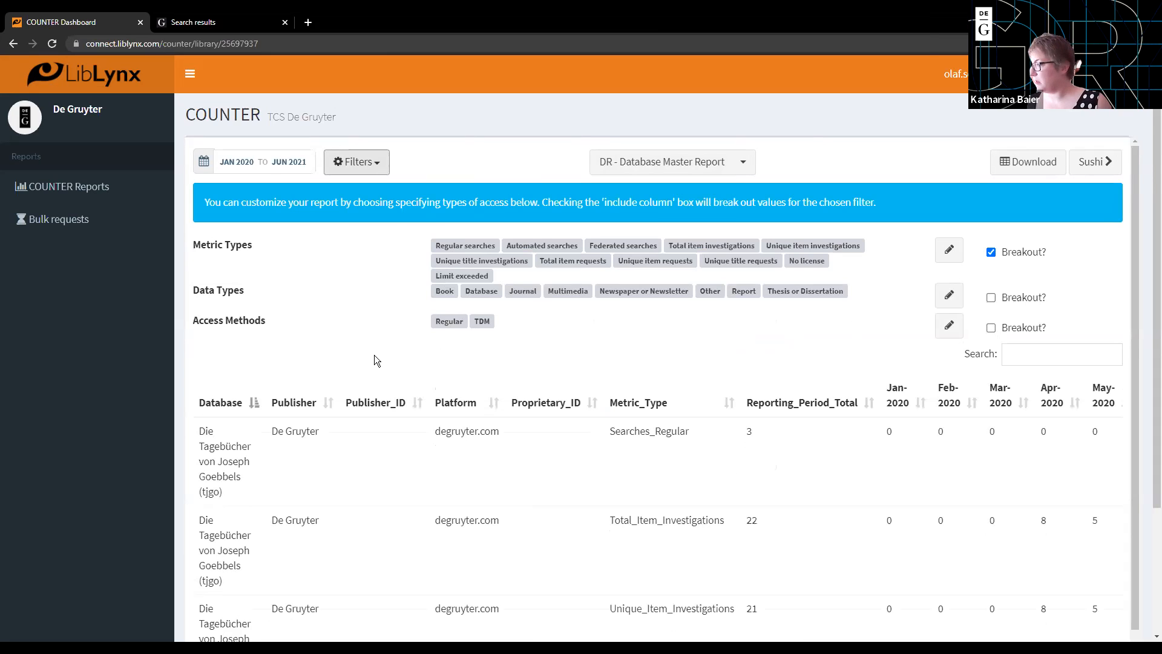
# - Examine the Database Master Report's data type options and its listed databases, metric types, period totals and monthly columns
pyautogui.scroll(-1, 375, 361)
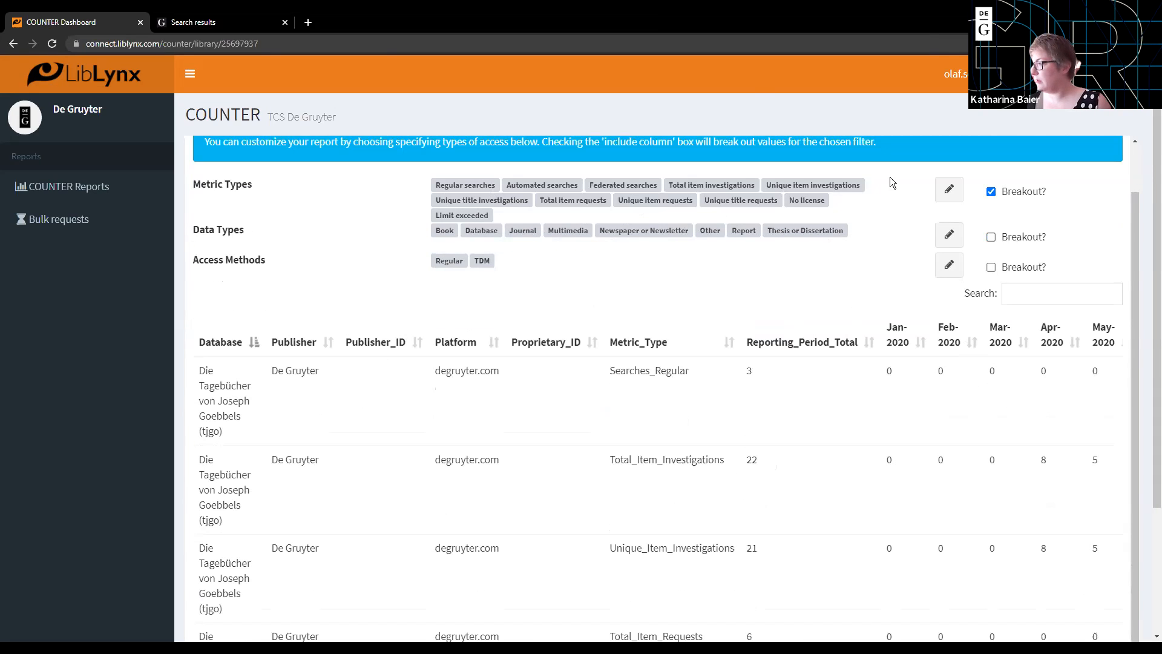
pyautogui.click(948, 235)
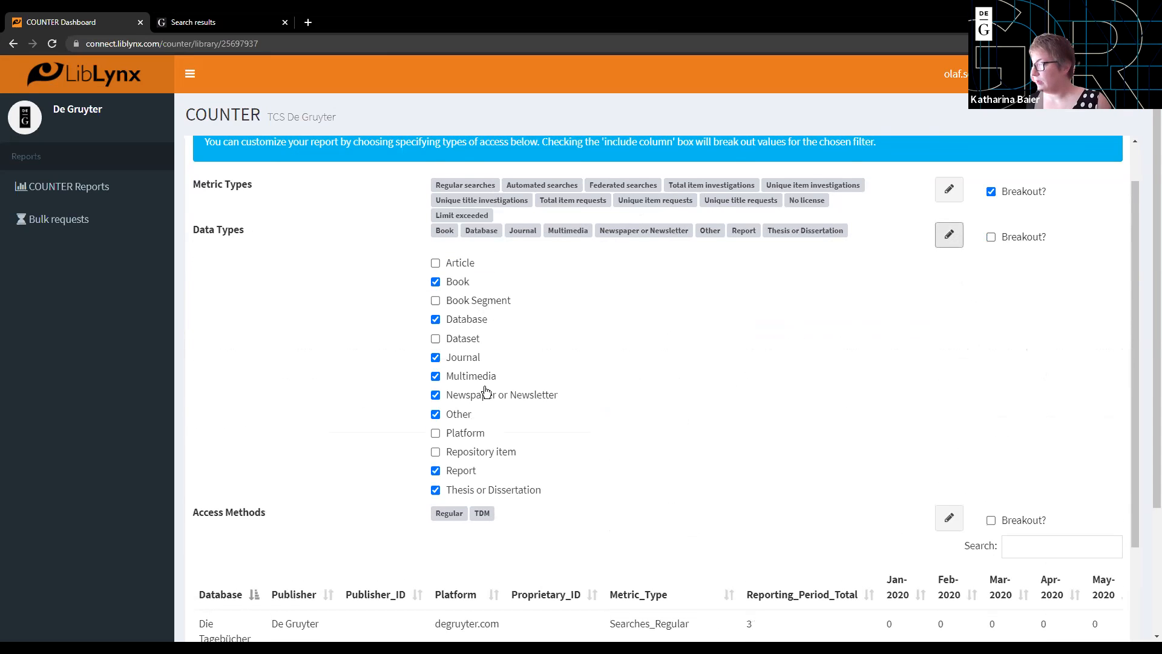
pyautogui.scroll(-6, 336, 333)
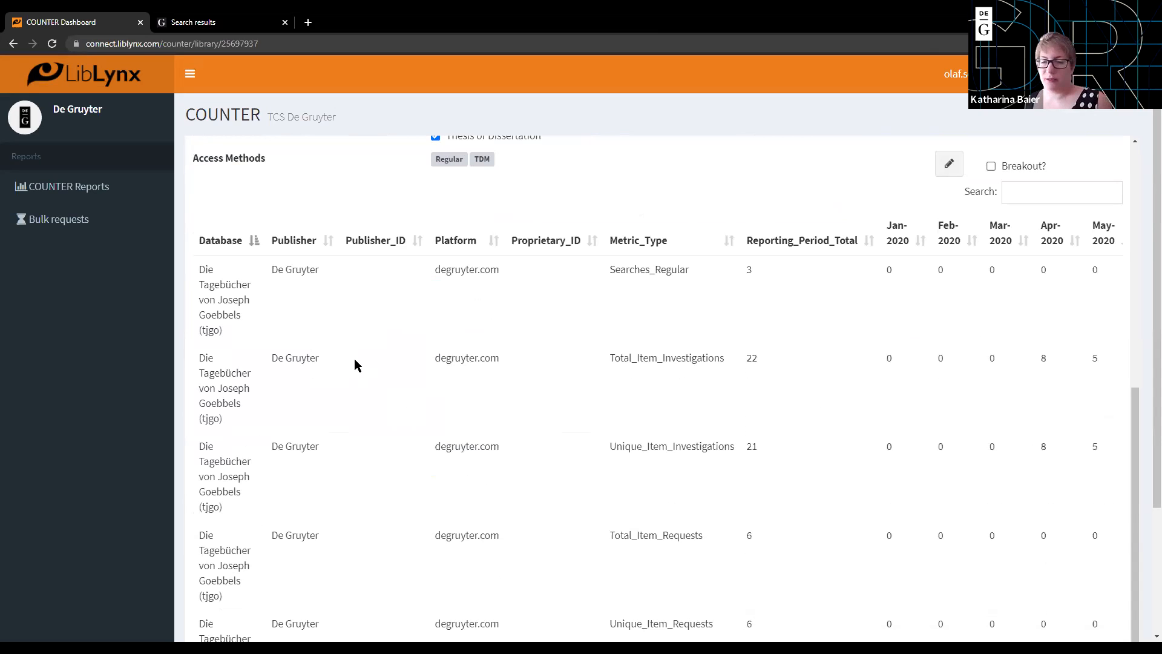
pyautogui.scroll(-3, 354, 359)
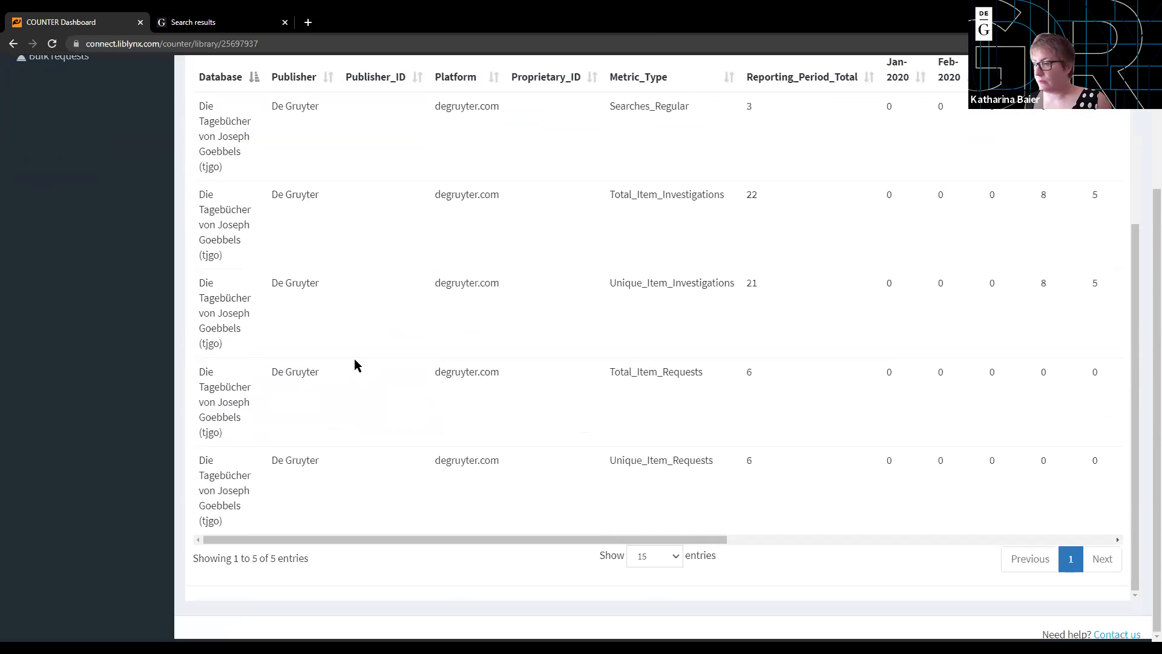
pyautogui.scroll(7, 482, 487)
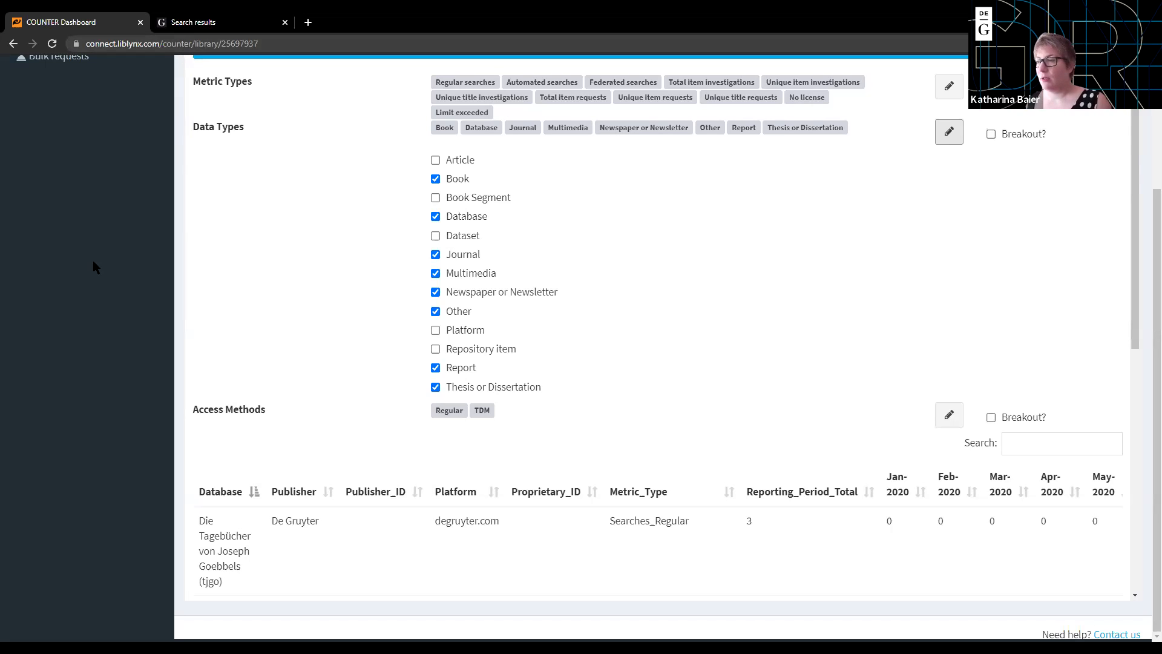
pyautogui.scroll(3, 99, 262)
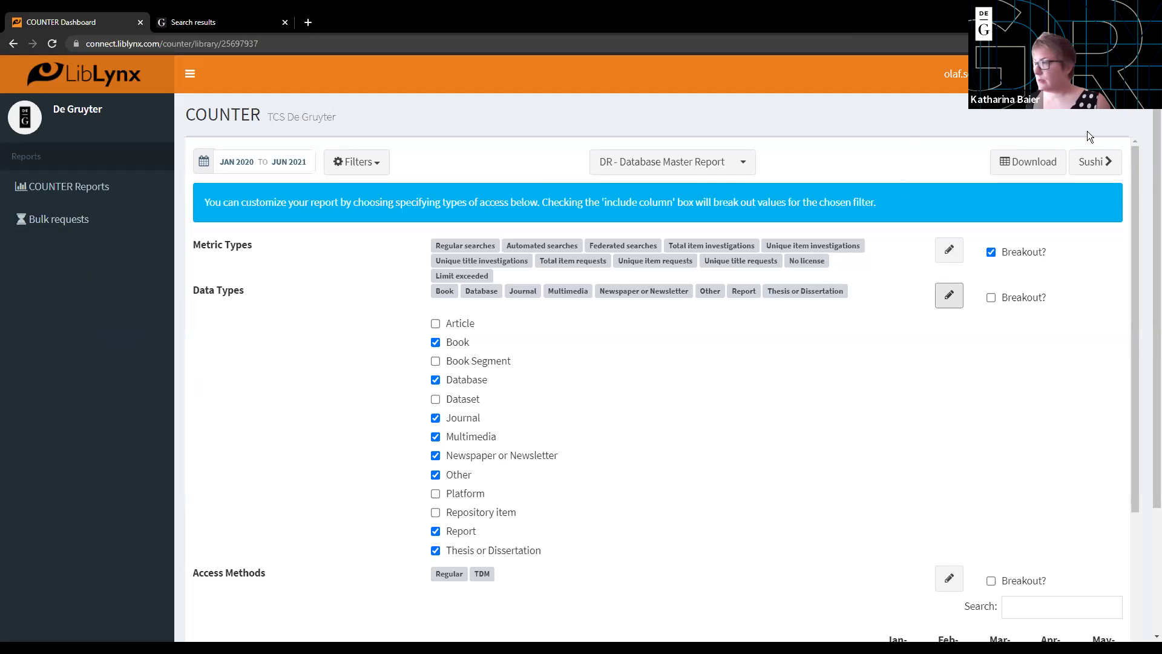
# - Enable SUSHI for the TCS De Gruyter usage statistics, view the connection details, and return to the Database Master Report
pyautogui.click(1097, 164)
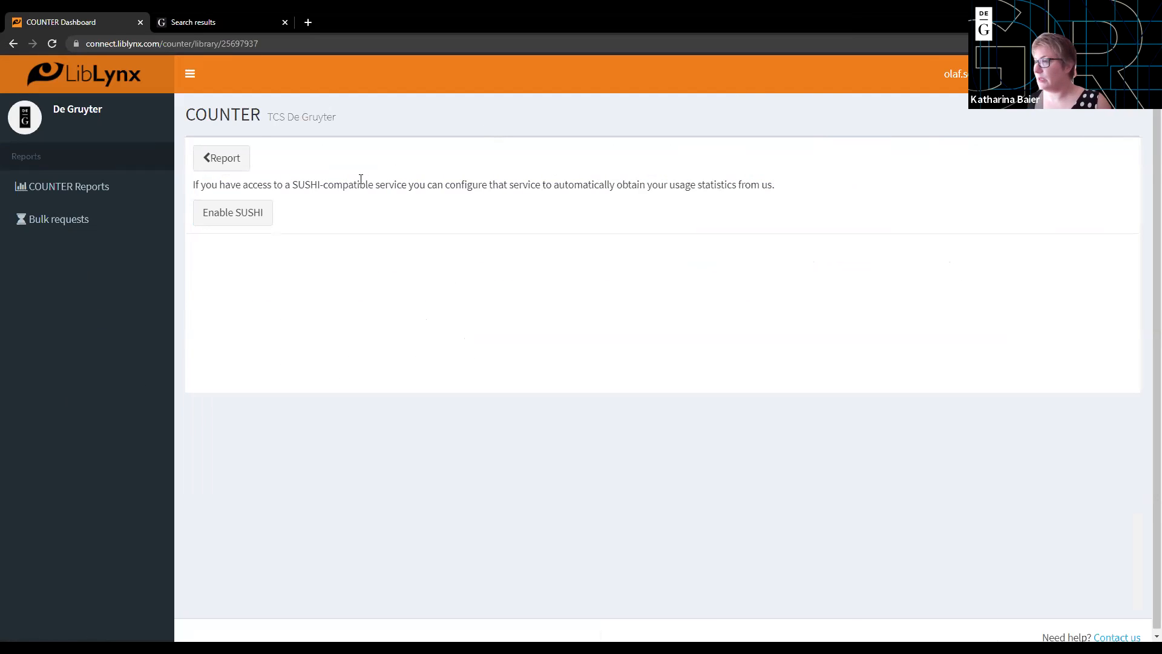
pyautogui.click(234, 213)
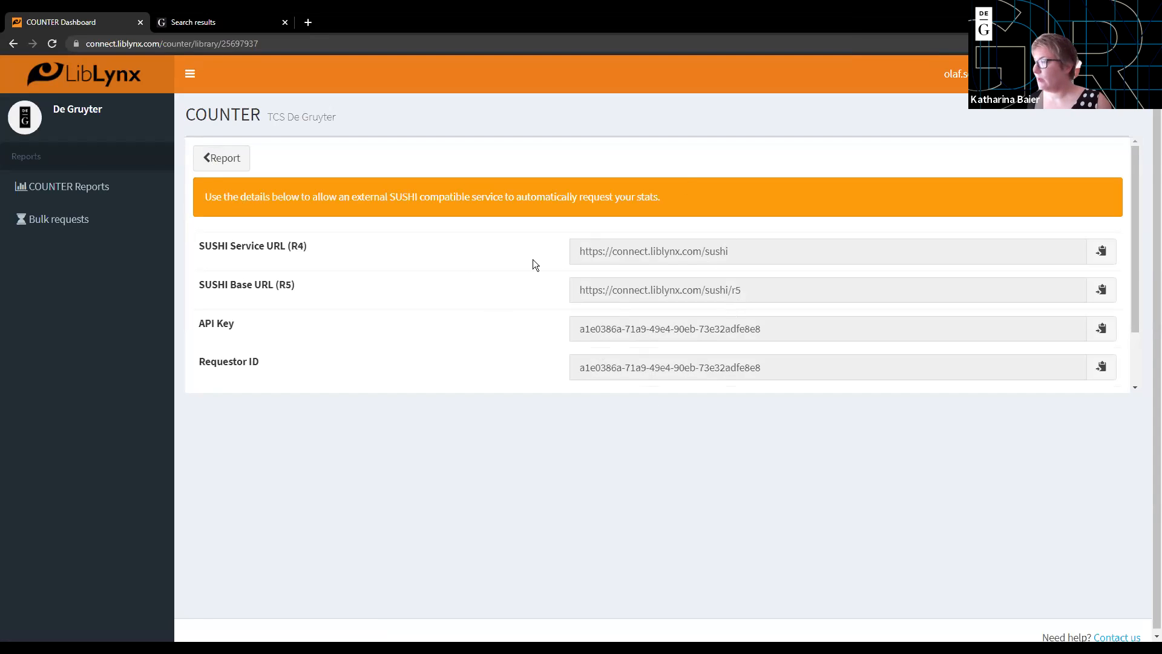
pyautogui.click(230, 172)
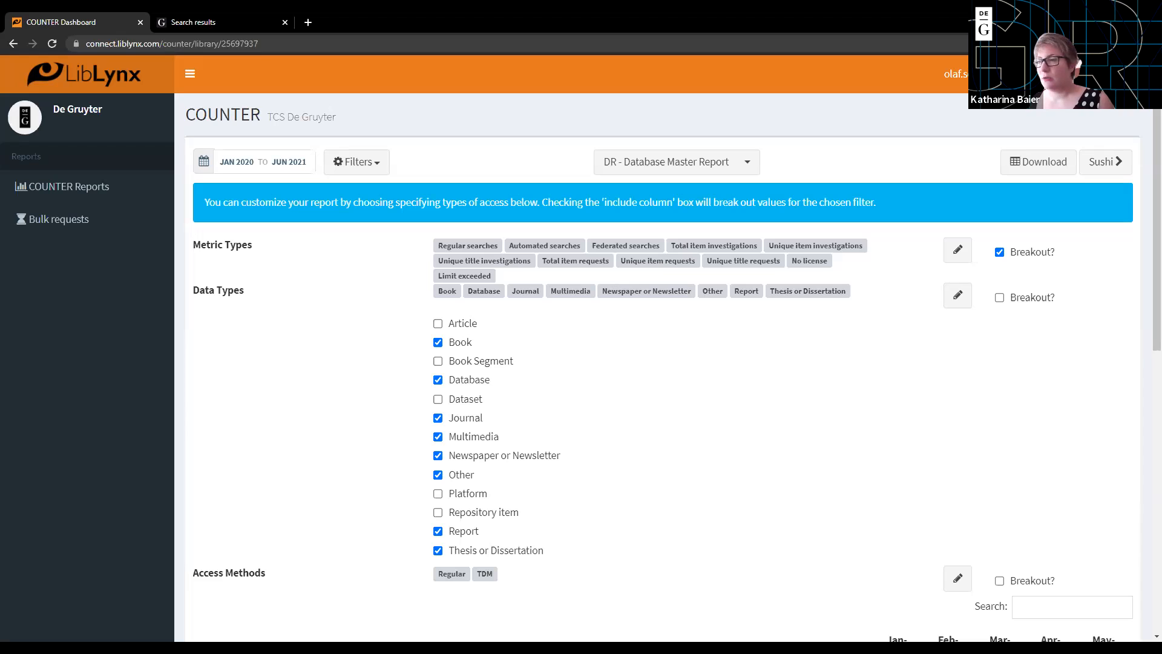
# - Leave the Database Master Report and open the COUNTER Reports overview
pyautogui.click(105, 186)
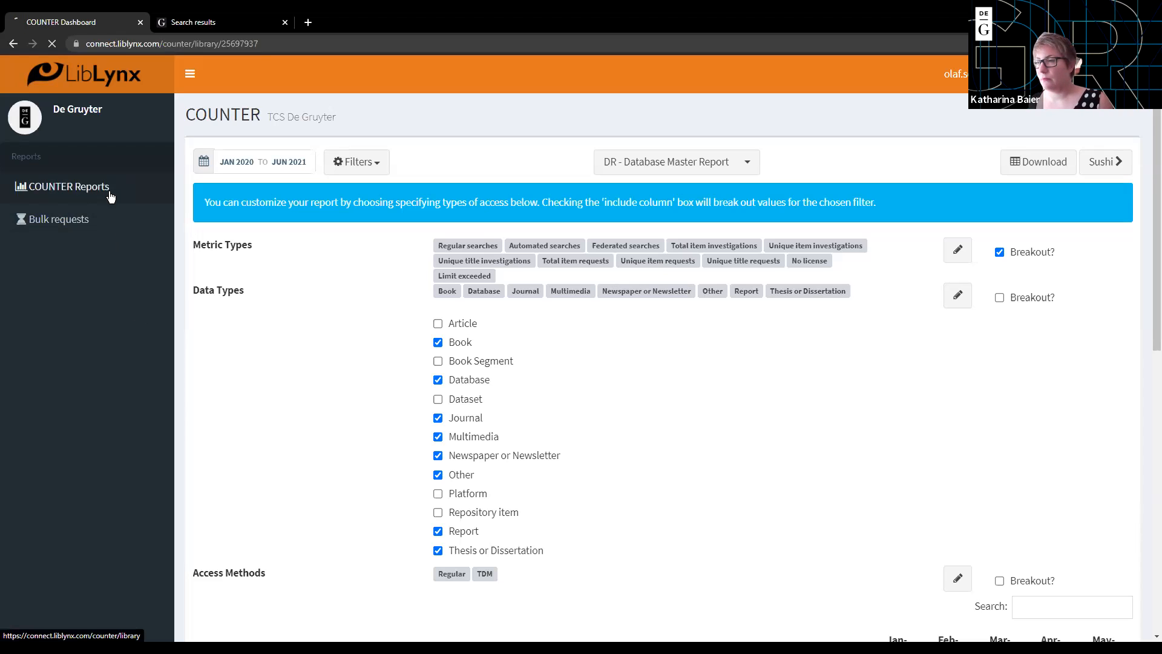